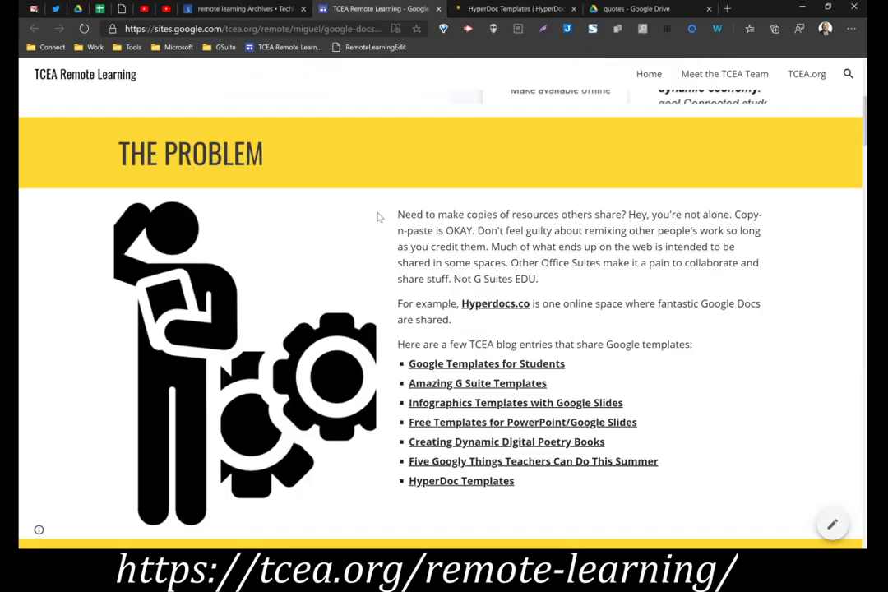
Scroll down to the Be Ready to Receive section with the Google sign-in image
scroll(488, 330, "down", 1)
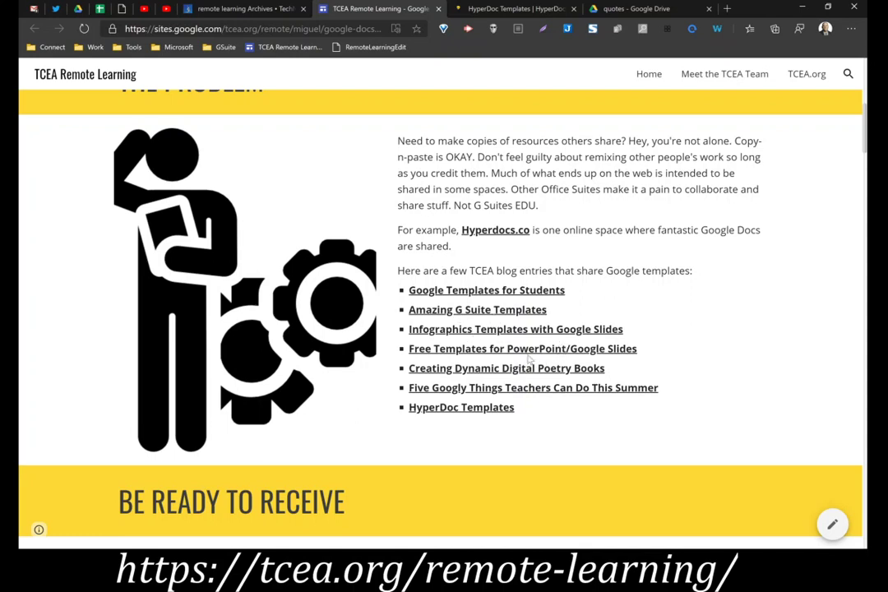
scroll(477, 409, "down", 2)
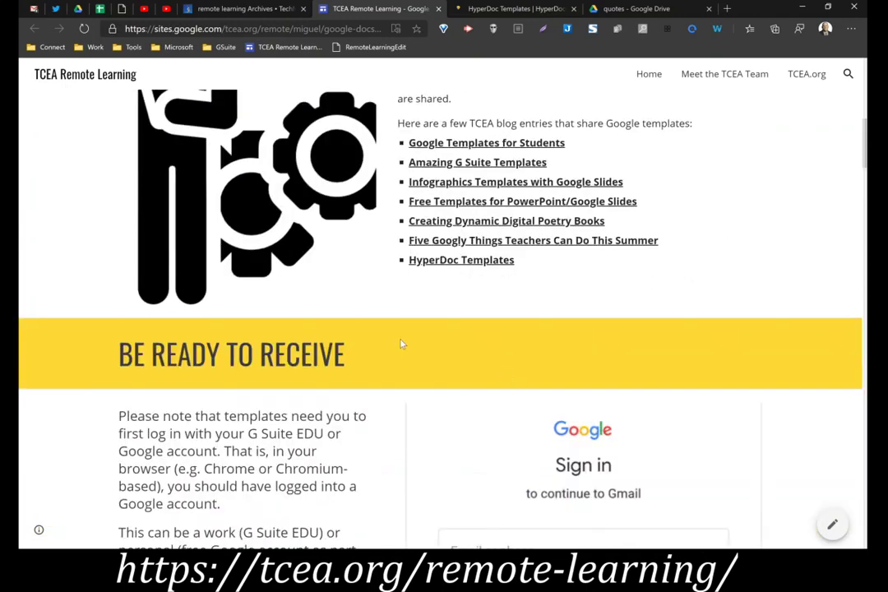
scroll(401, 343, "down", 3)
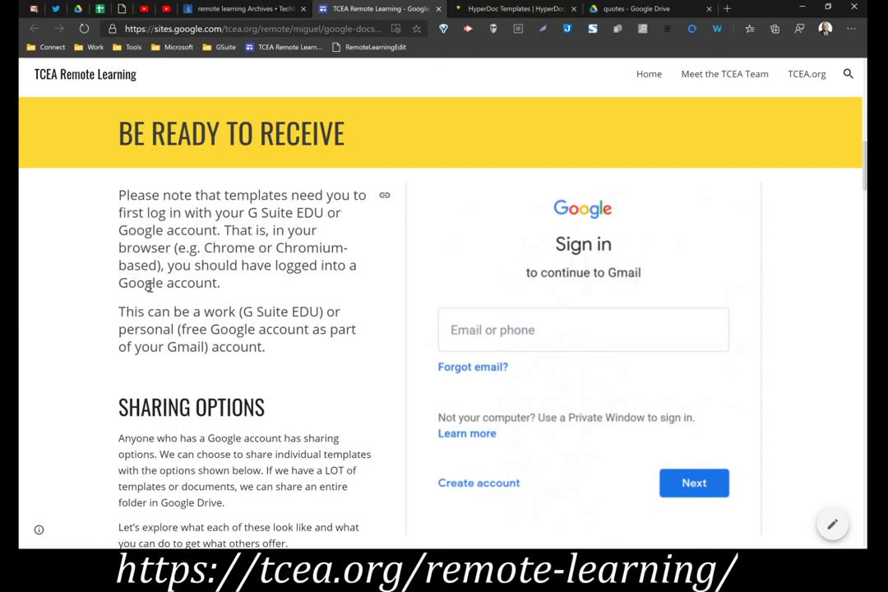
Highlight the 'G Suite EDU or Google account' sign-in requirement
scroll(149, 286, "down", 1)
scroll(149, 287, "down", 1)
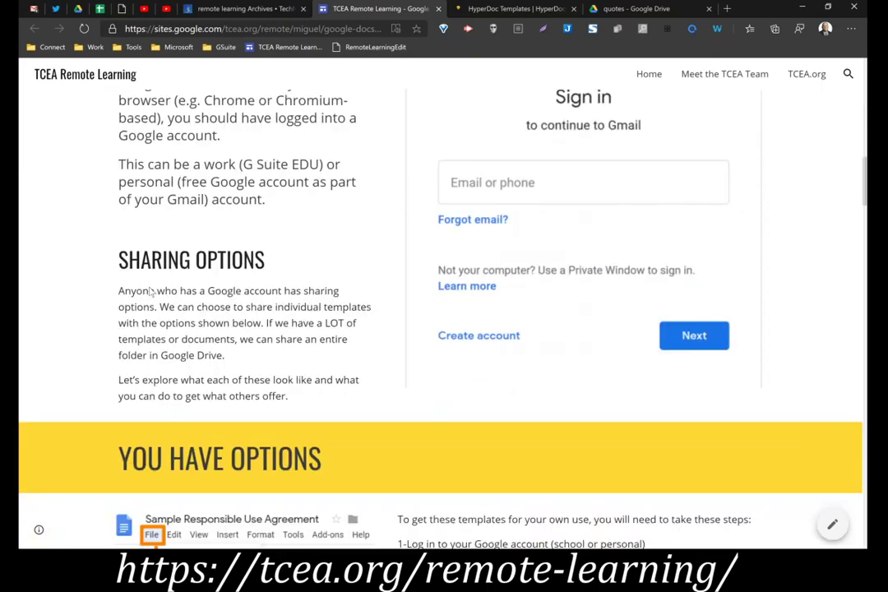
scroll(151, 292, "up", 1)
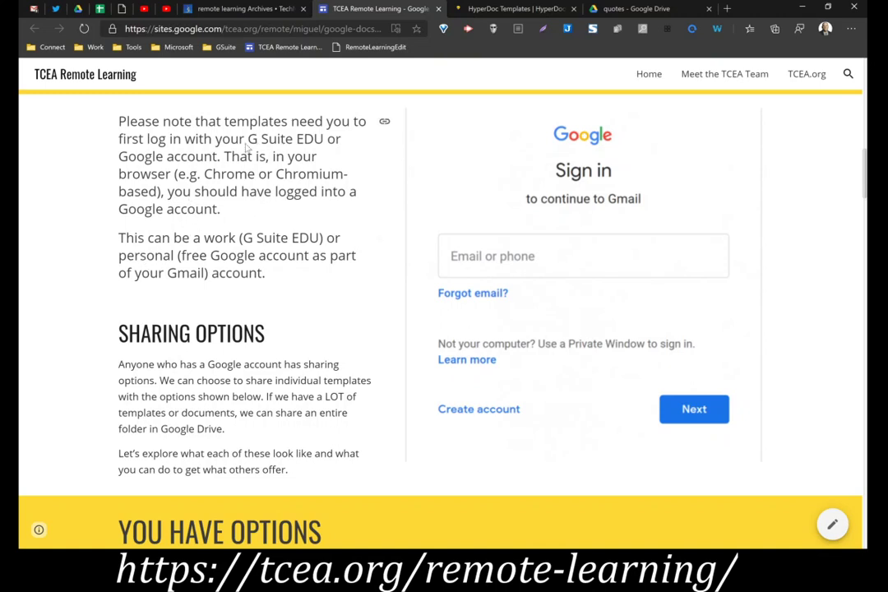
left_click_drag(250, 140, 221, 160)
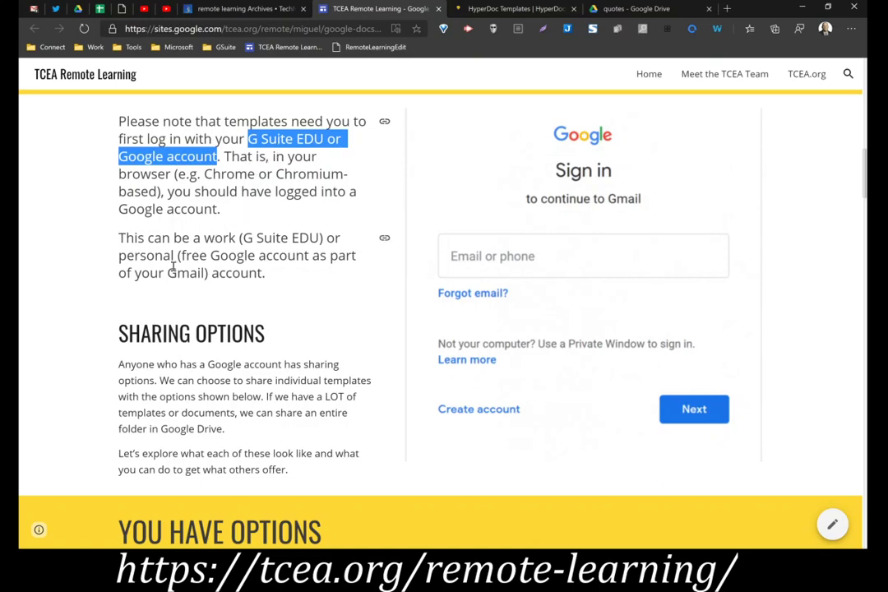
Scroll down to the You Have Options section and its make-a-copy screenshot
scroll(173, 266, "down", 1)
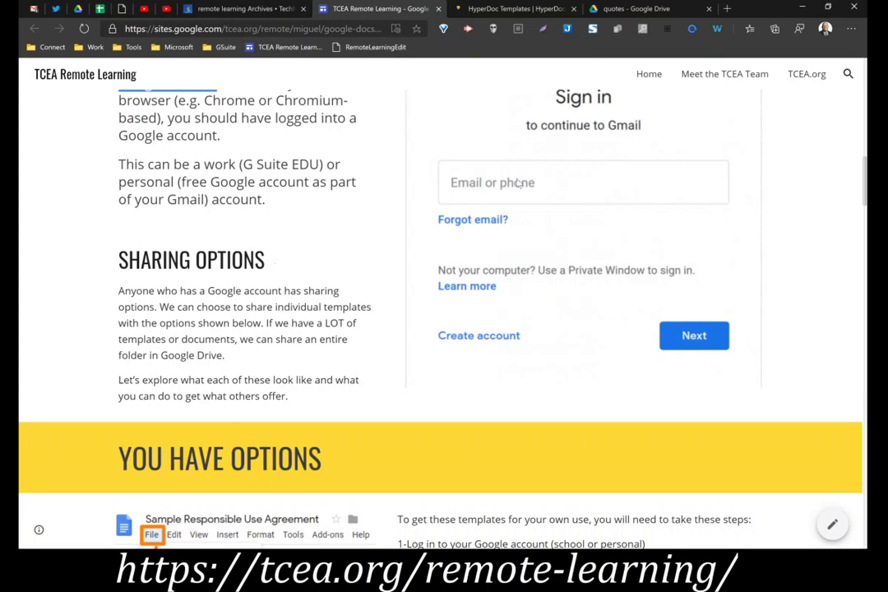
scroll(554, 150, "up", 1)
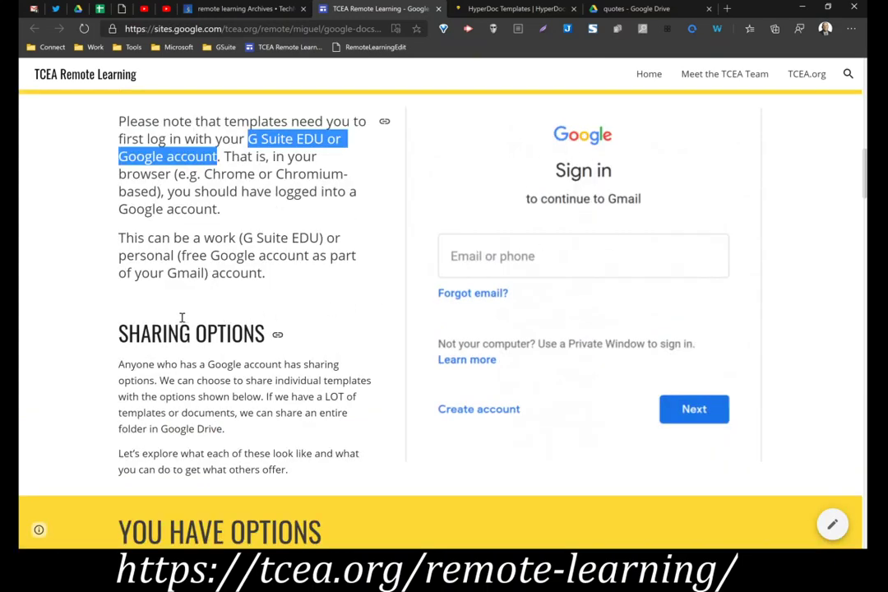
scroll(181, 317, "down", 1)
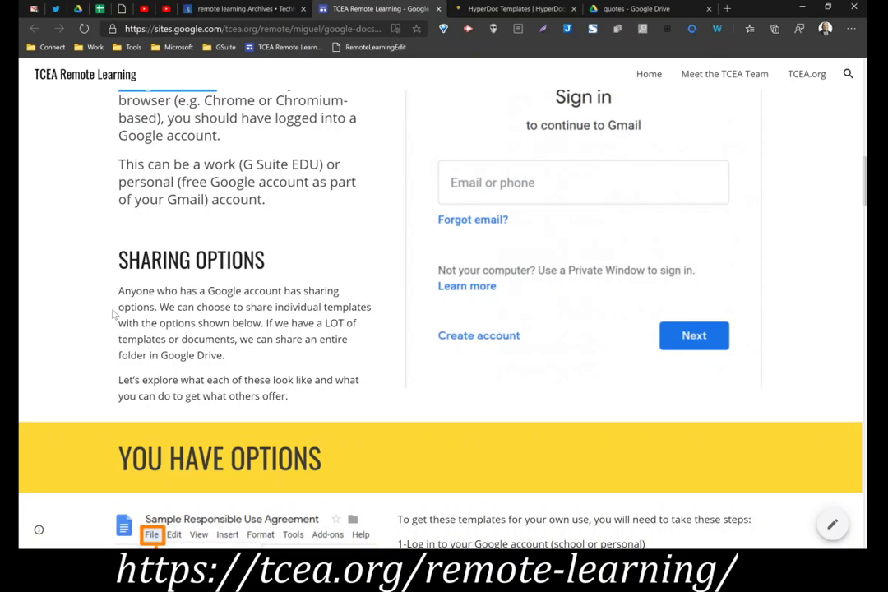
scroll(114, 314, "down", 4)
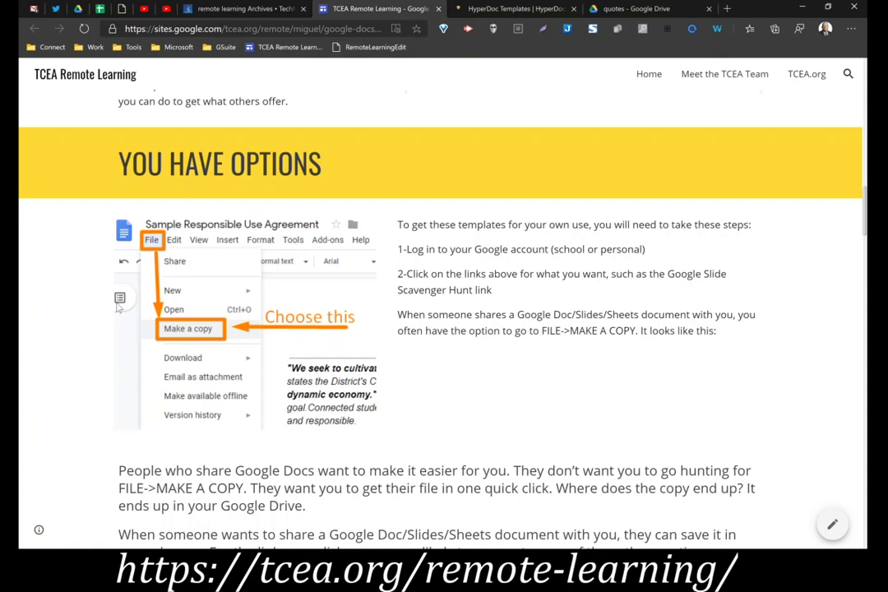
Highlight the login step, the link-clicking step and the Make a Copy sentence, then scroll to Option 1
scroll(118, 307, "down", 1)
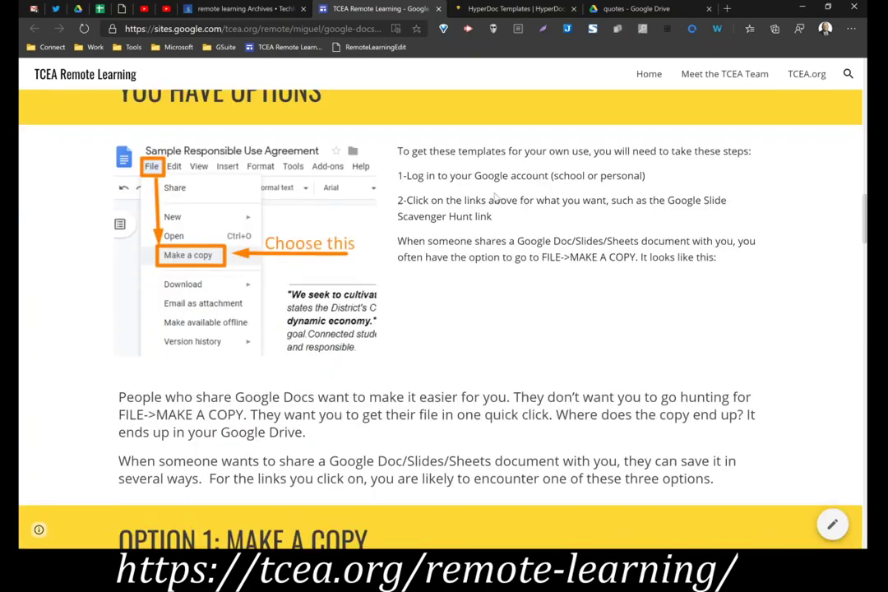
left_click_drag(400, 177, 623, 177)
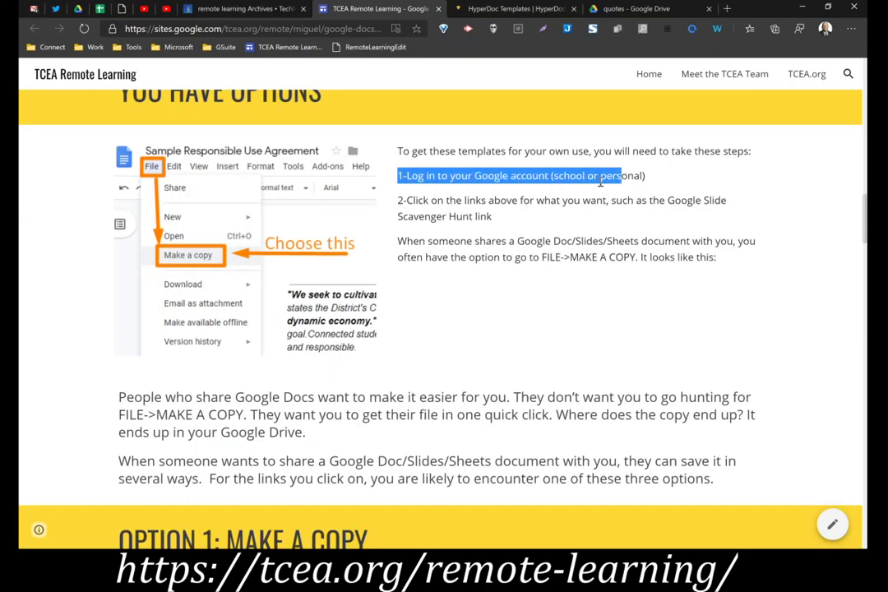
left_click_drag(399, 201, 605, 201)
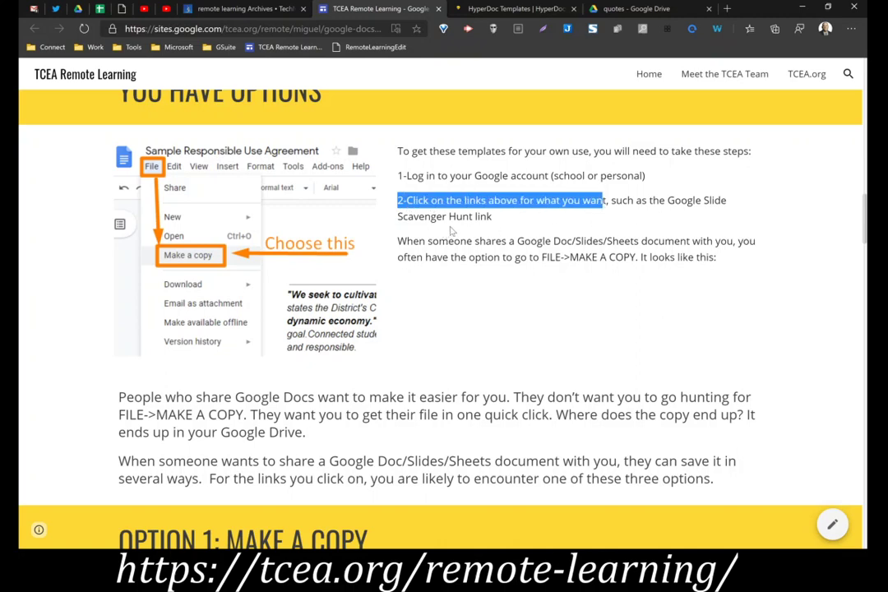
left_click_drag(398, 241, 639, 258)
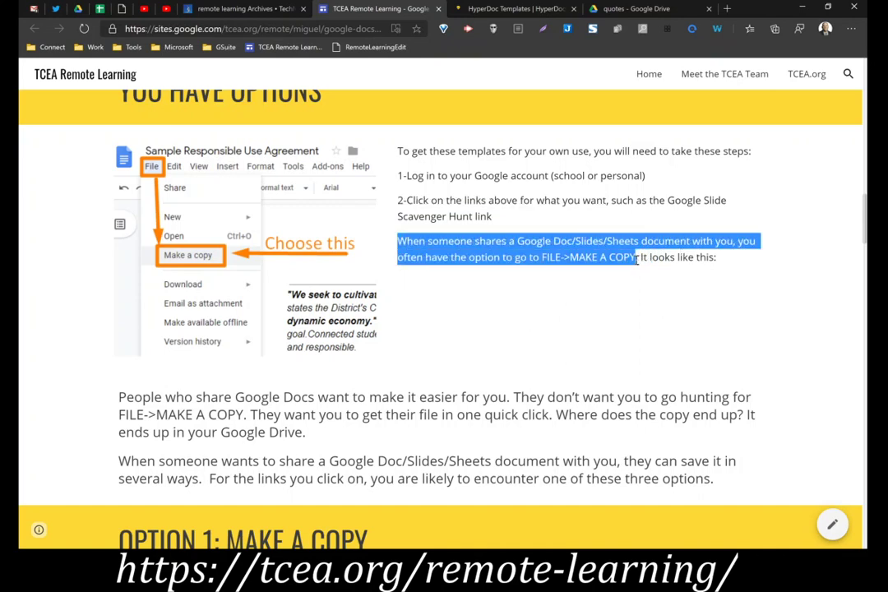
left_click(615, 309)
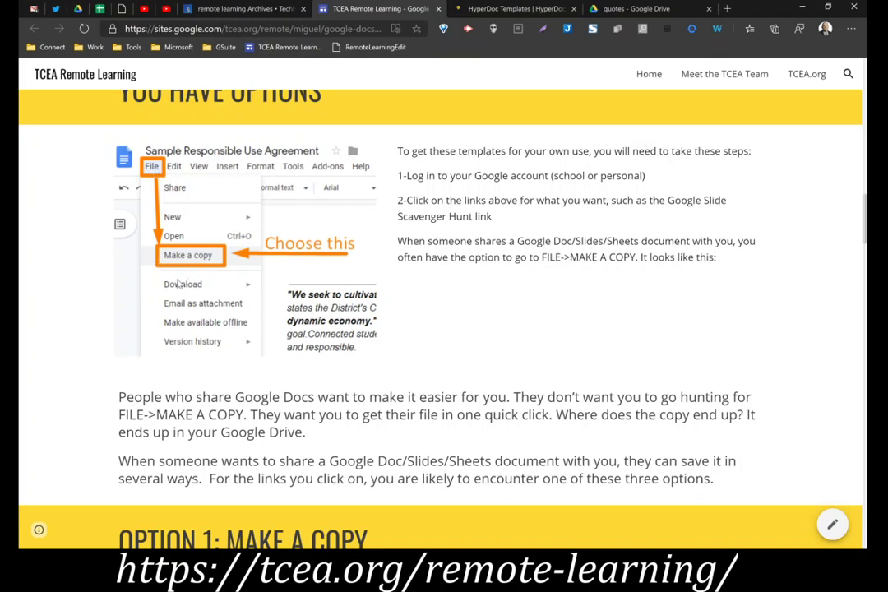
scroll(179, 284, "down", 2)
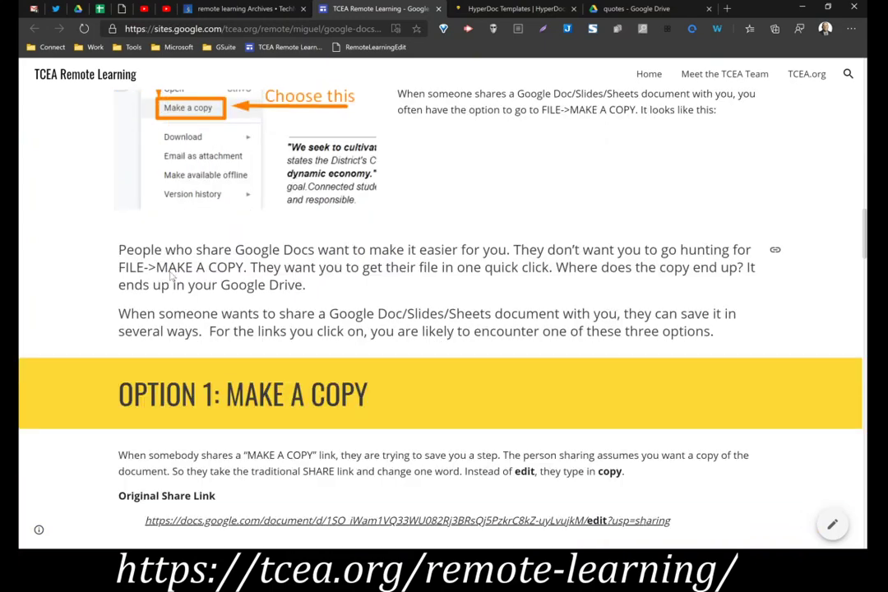
Scroll past Option 1 to the Revised link for Make a Copy version, ending in /copy
scroll(171, 278, "down", 1)
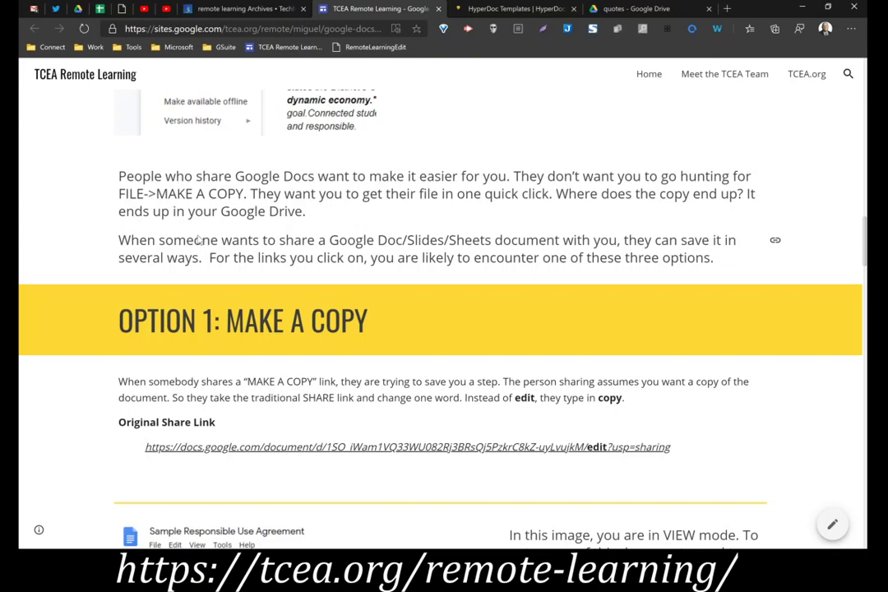
scroll(198, 240, "down", 3)
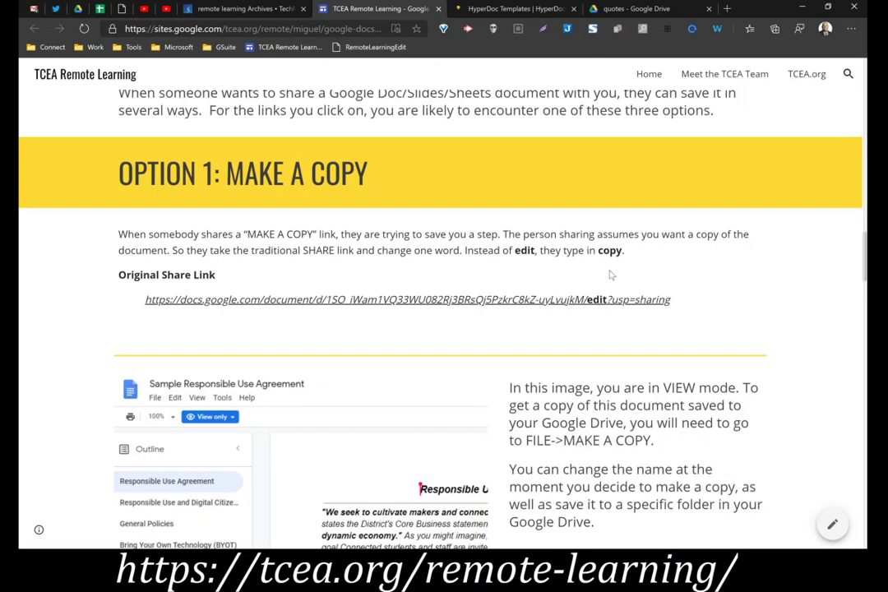
scroll(569, 329, "down", 1)
scroll(569, 329, "down", 2)
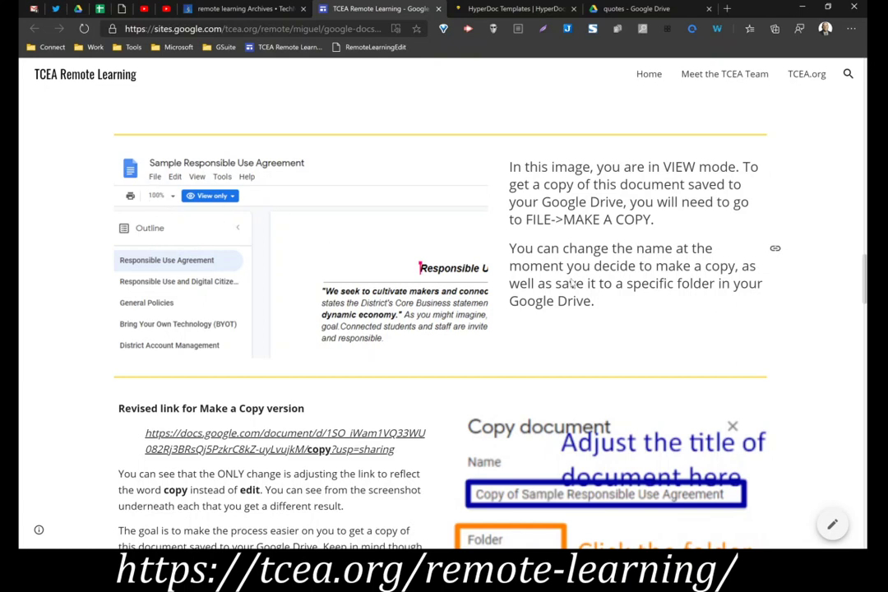
scroll(268, 241, "down", 3)
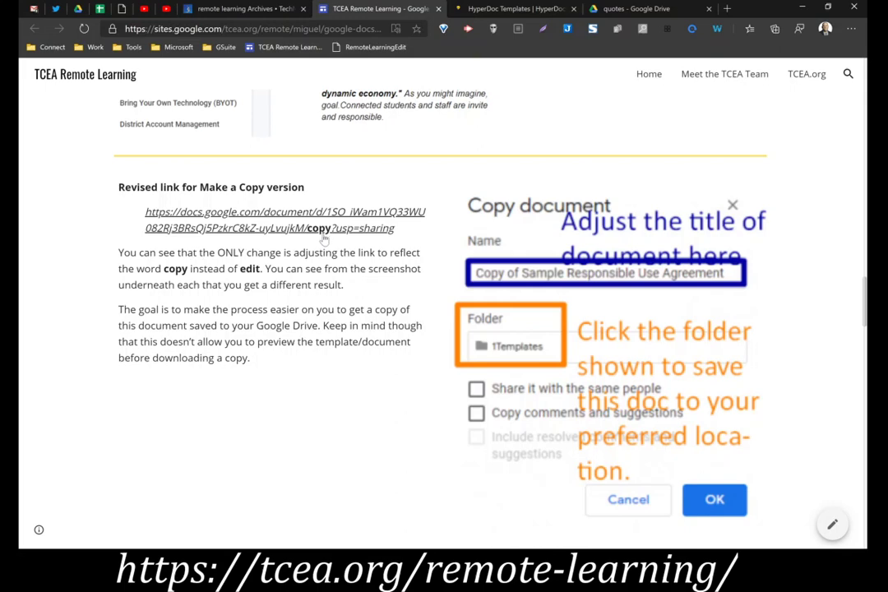
Preview the revised make-a-copy link in a new tab, then return to the guide
left_click(278, 221)
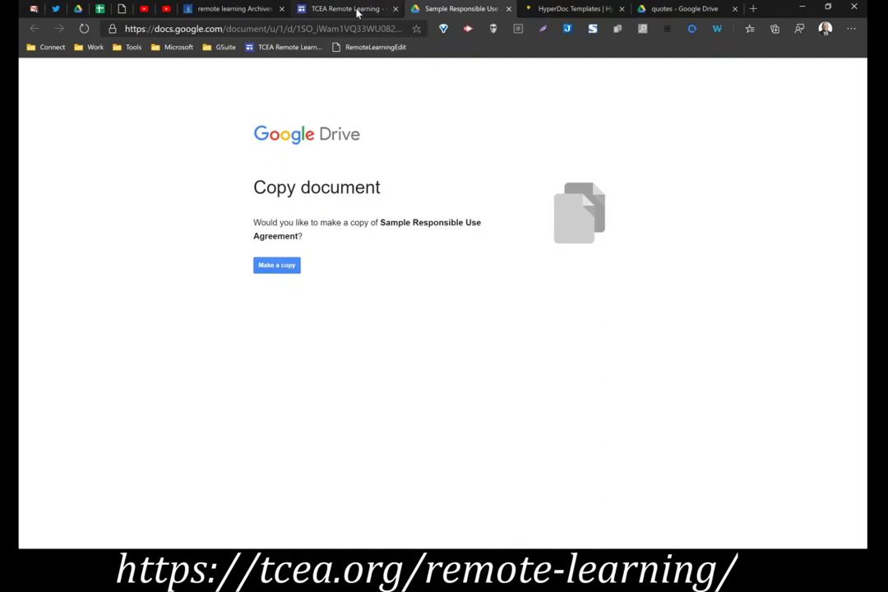
left_click(509, 8)
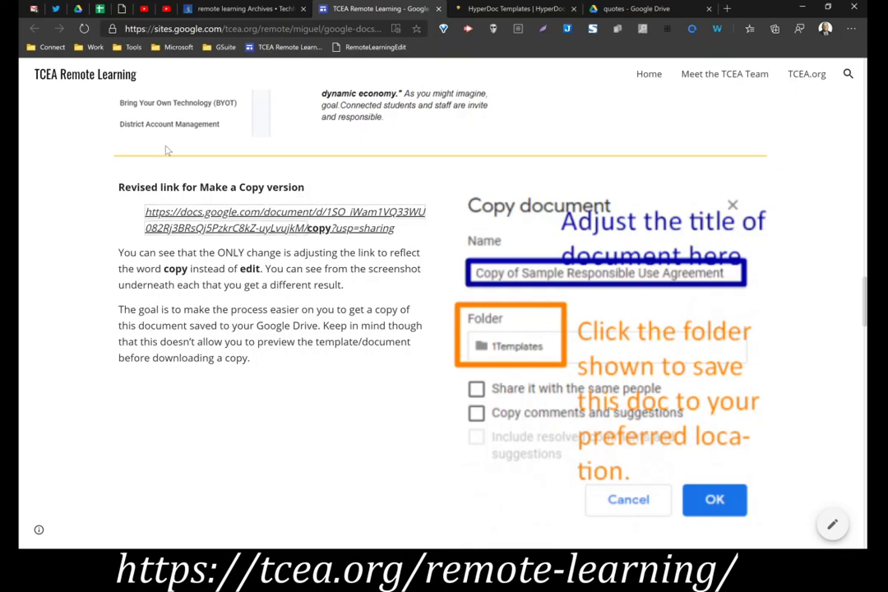
scroll(224, 230, "up", 5)
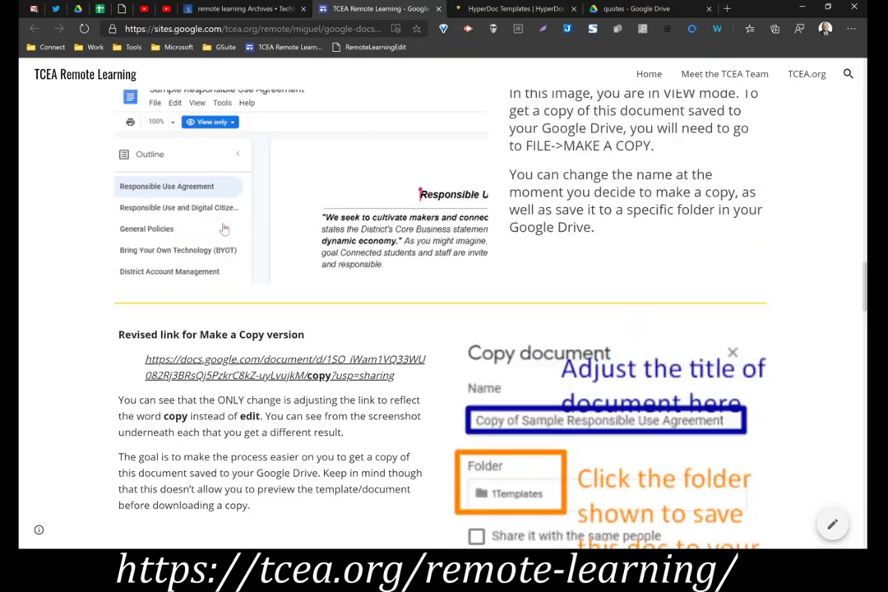
Show File > Make a copy in the original shared document, then open the /copy link instead
left_click(315, 226)
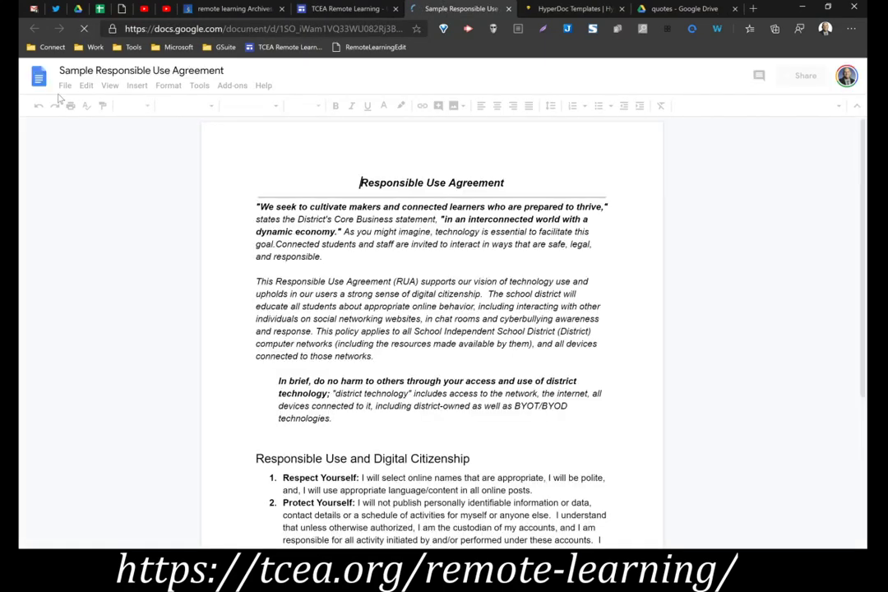
left_click(64, 86)
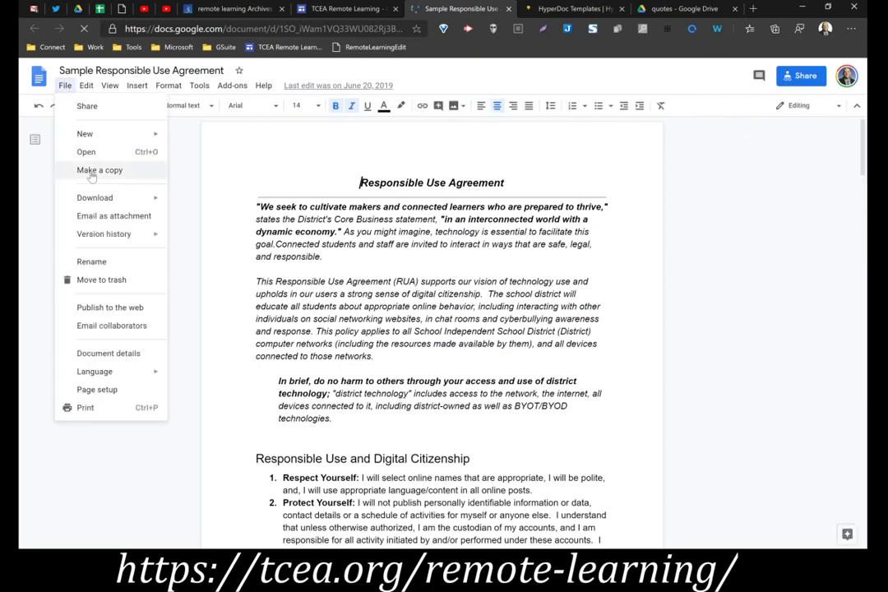
left_click(510, 10)
scroll(335, 213, "down", 3)
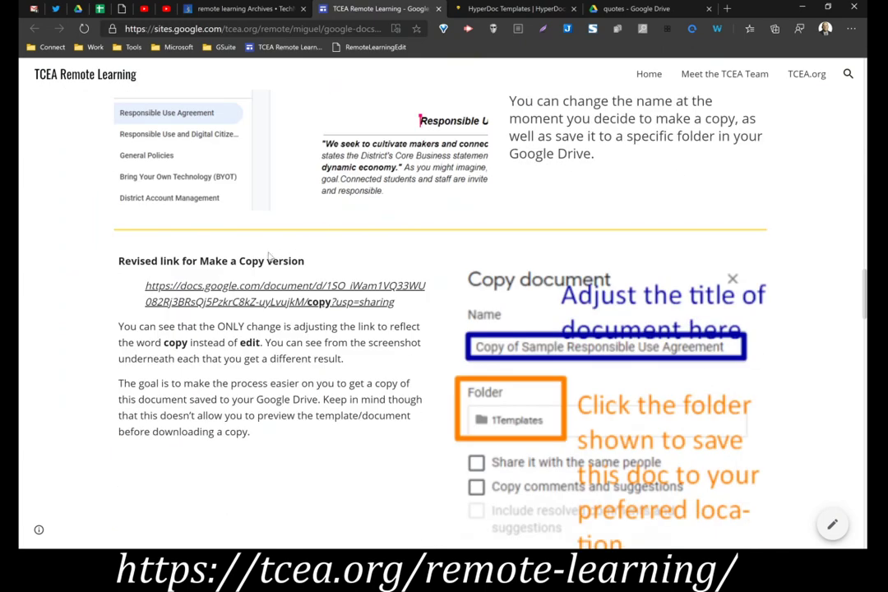
left_click(327, 303)
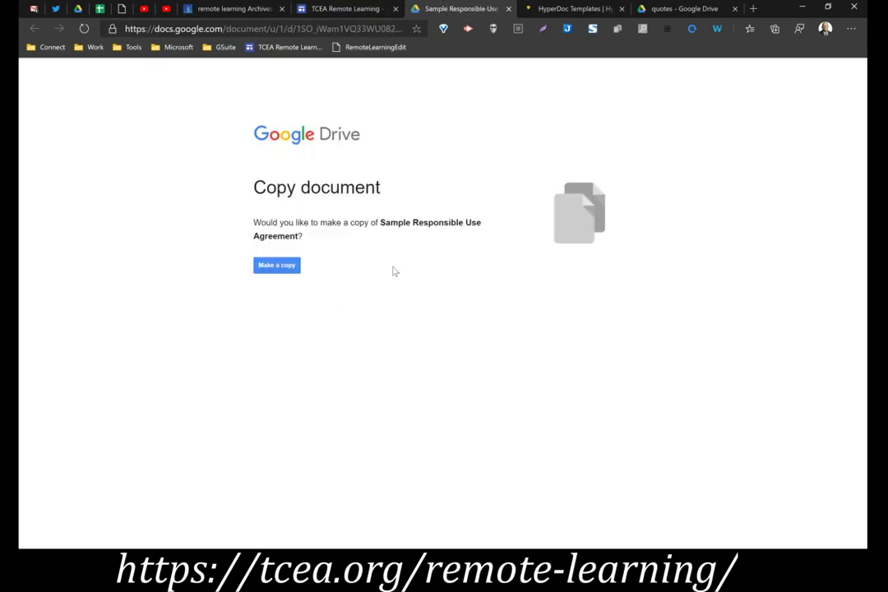
Copy Sample Responsible Use Agreement and retitle the copy 'Ardent ISD RUA'
left_click(277, 268)
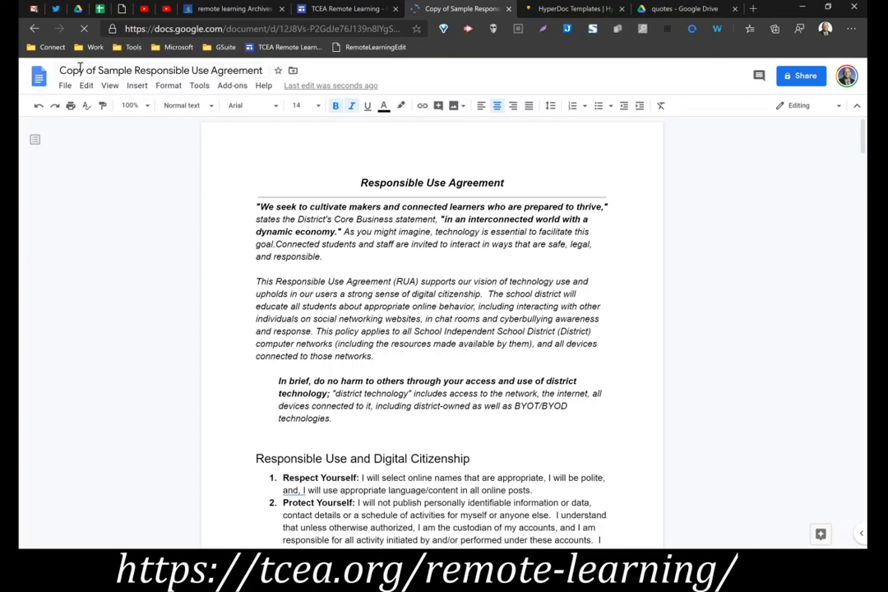
left_click(125, 74)
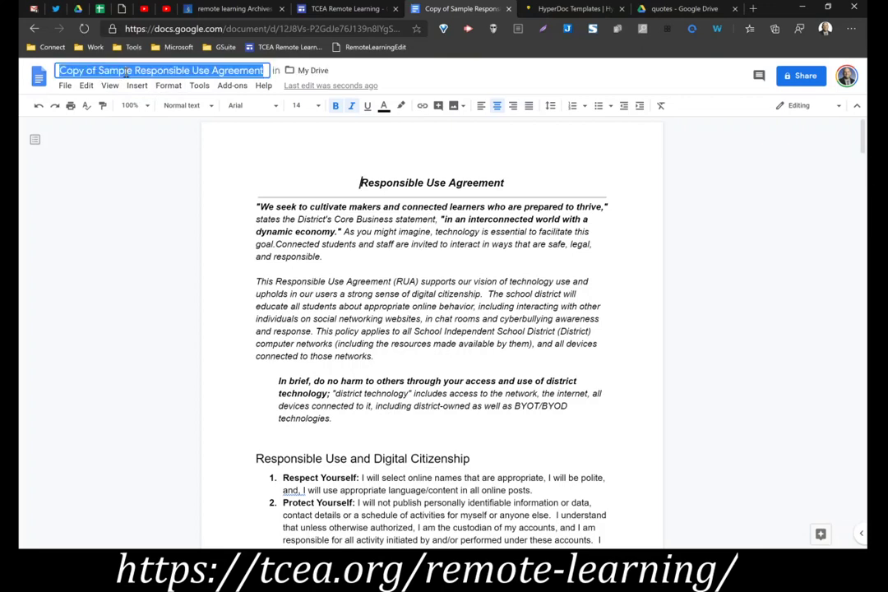
type("Ardent ")
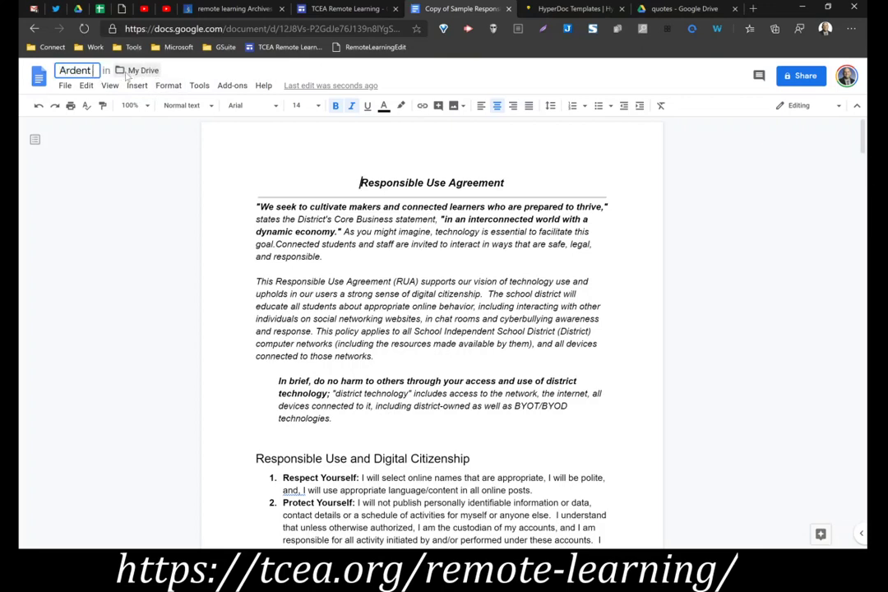
type("ISD RUA")
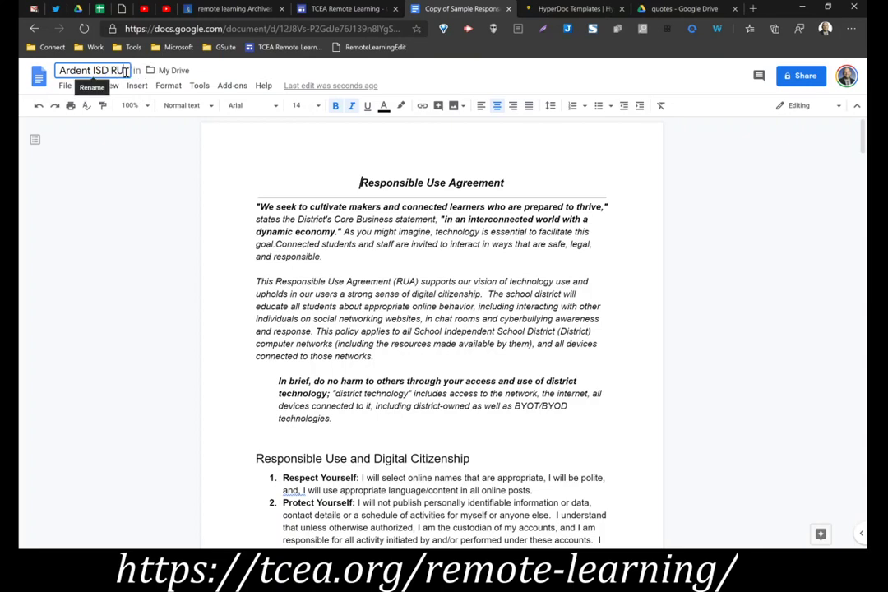
left_click(224, 137)
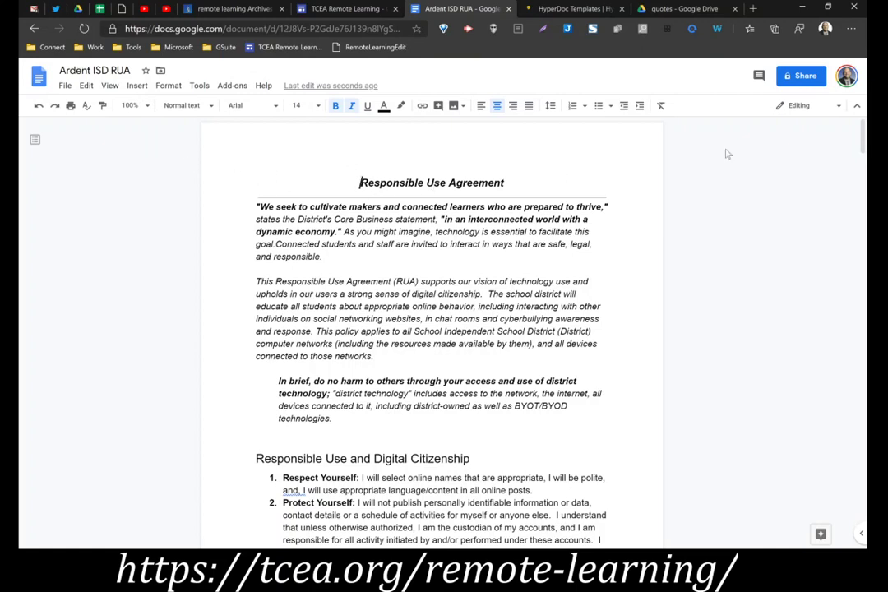
Turn on link sharing for Ardent ISD RUA and check the link access level
left_click(804, 76)
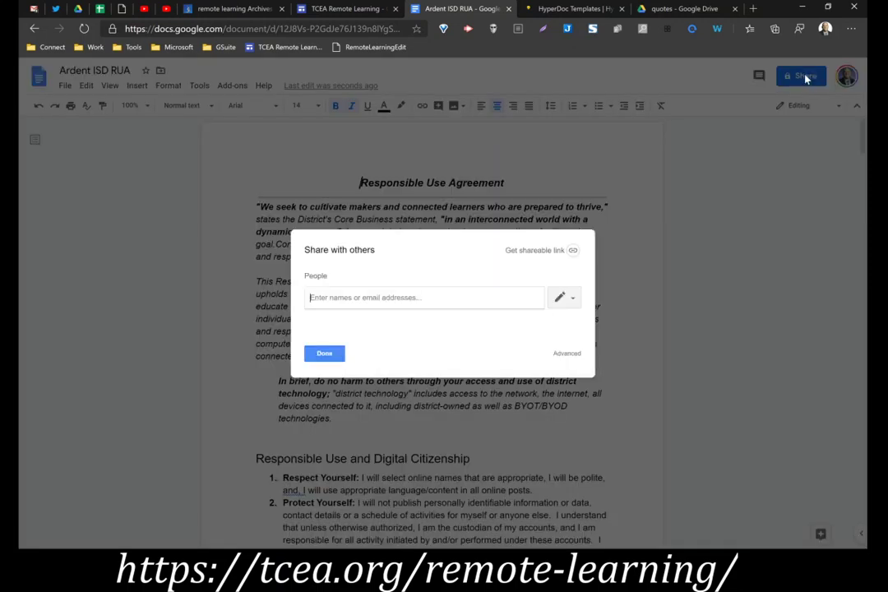
left_click(533, 250)
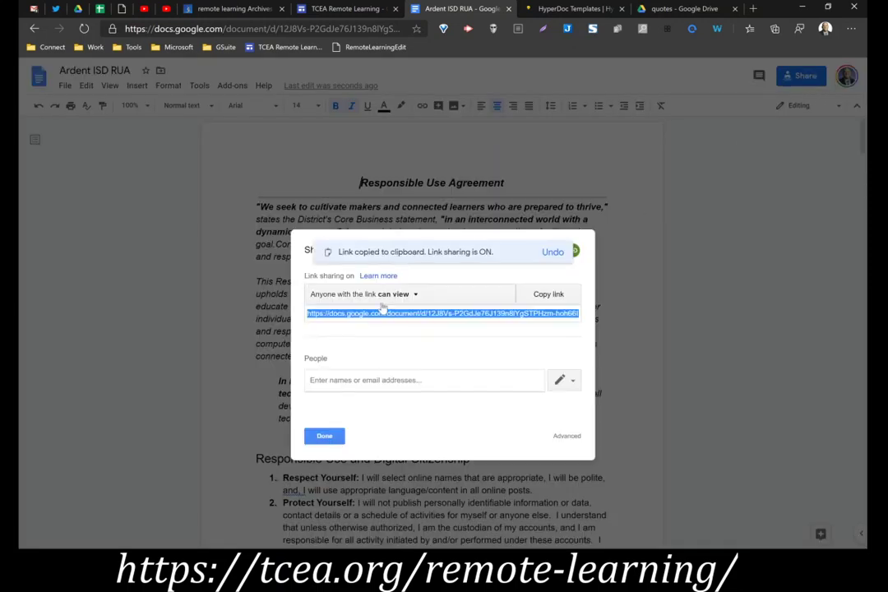
left_click(405, 302)
left_click(406, 301)
left_click(406, 301)
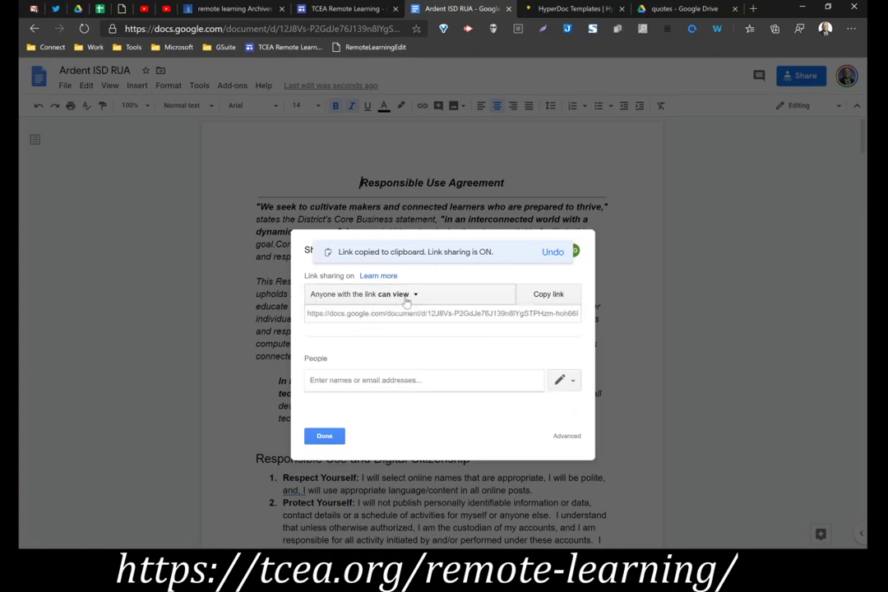
Review link visibility in the advanced sharing settings without changing it, then show the signed-in accounts
left_click(566, 437)
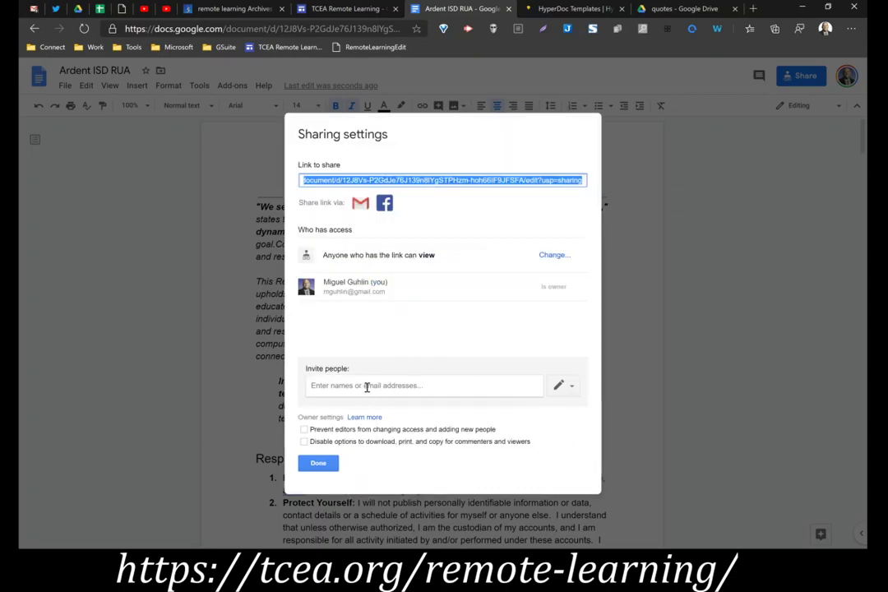
left_click(550, 256)
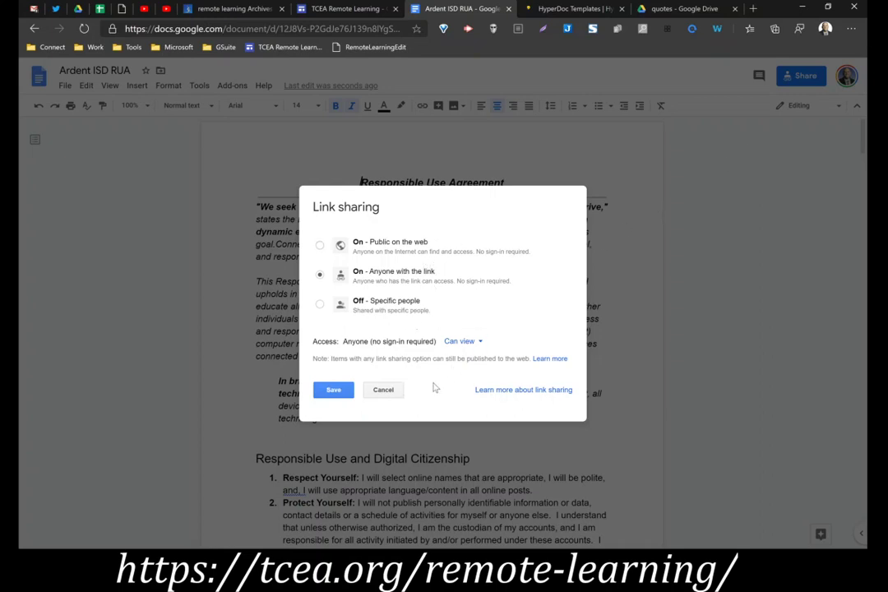
left_click(389, 391)
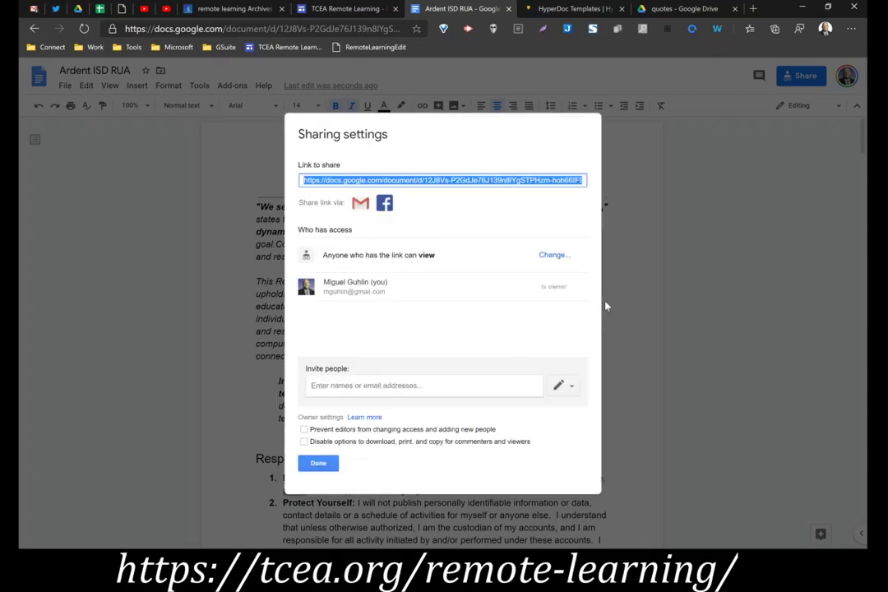
left_click(316, 463)
left_click(847, 76)
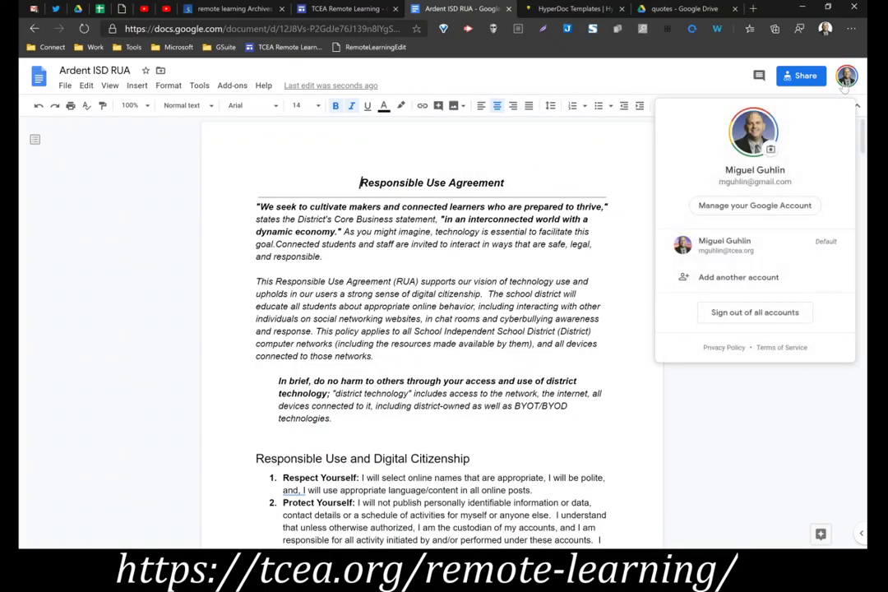
Open Ardent ISD RUA under the second account and compare the editable and view-only versions
left_click(745, 250)
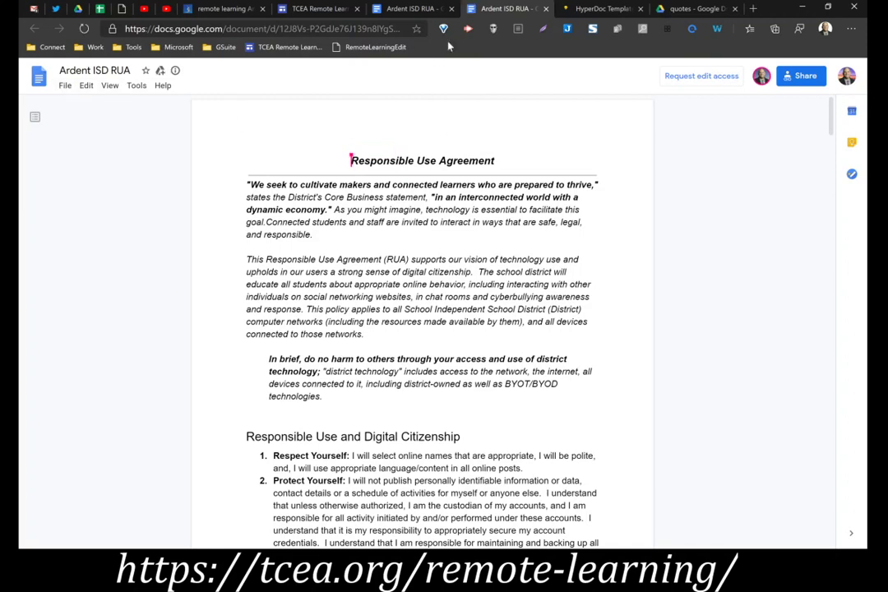
left_click(415, 9)
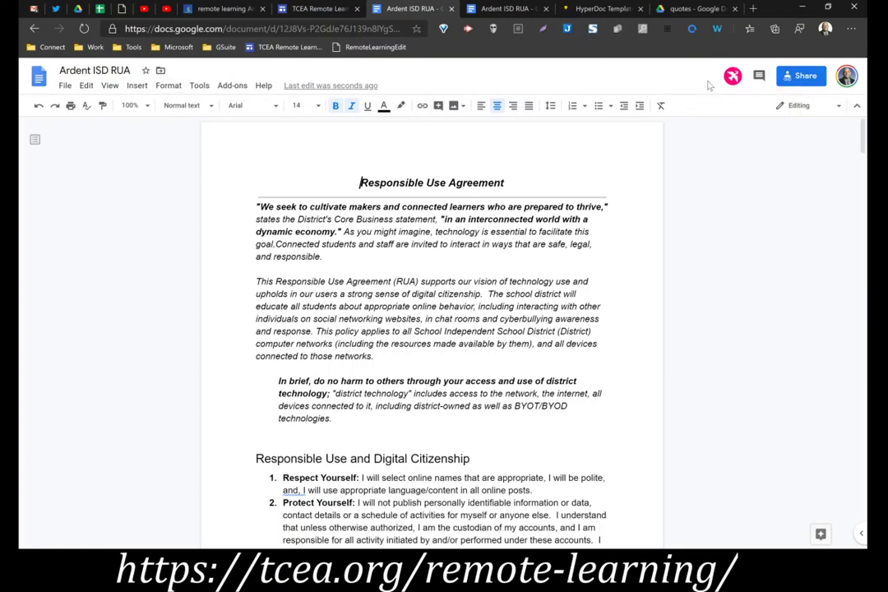
left_click(493, 9)
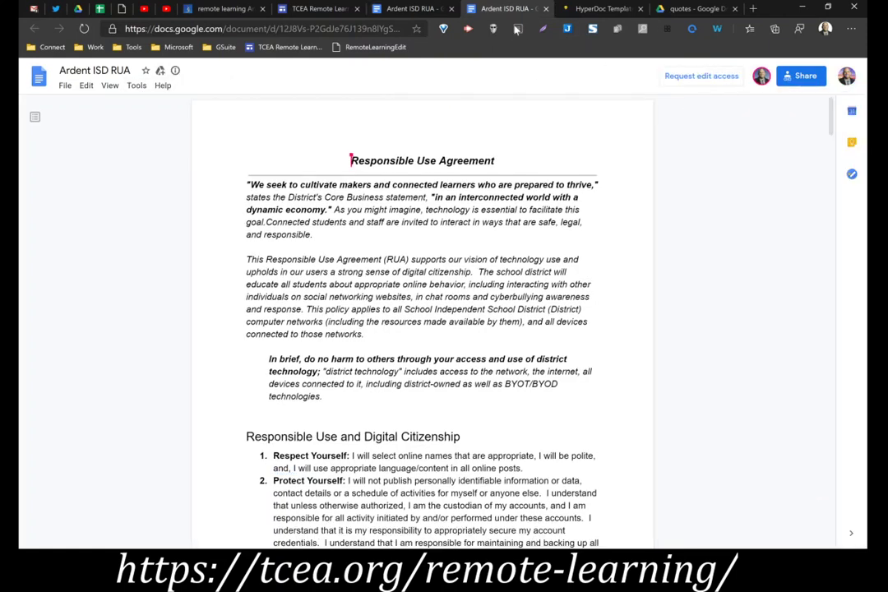
left_click(63, 88)
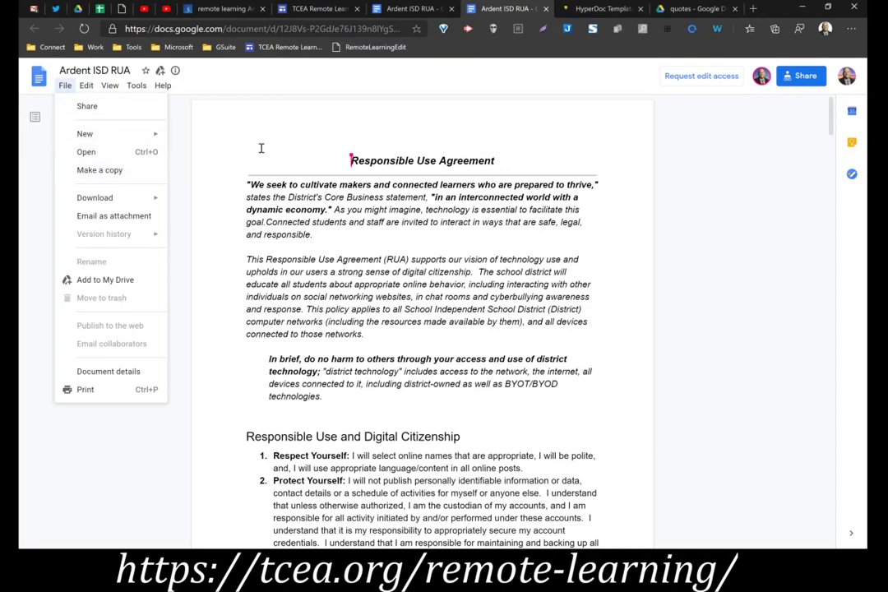
left_click(220, 125)
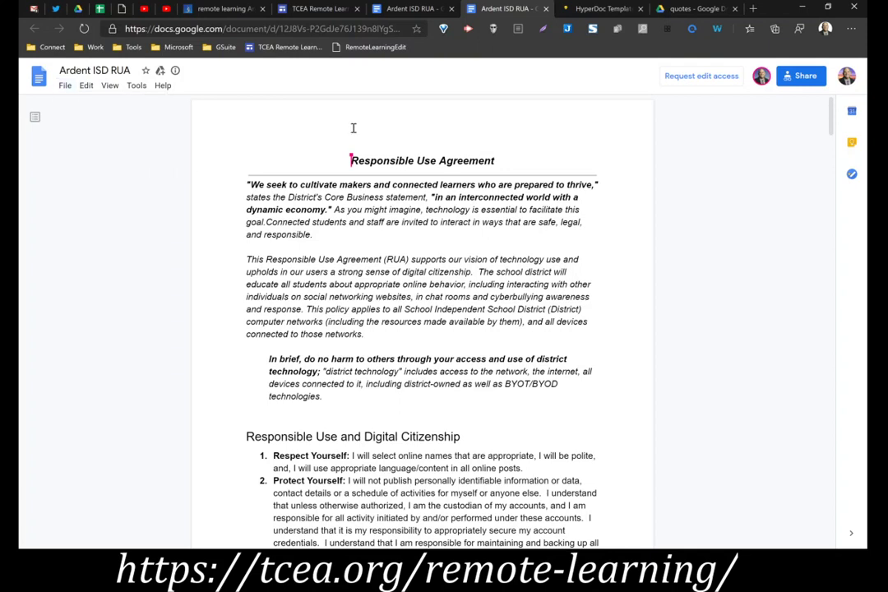
Close both Ardent ISD RUA tabs and the HyperDoc Templates tab, returning to the TCEA guide
left_click(451, 11)
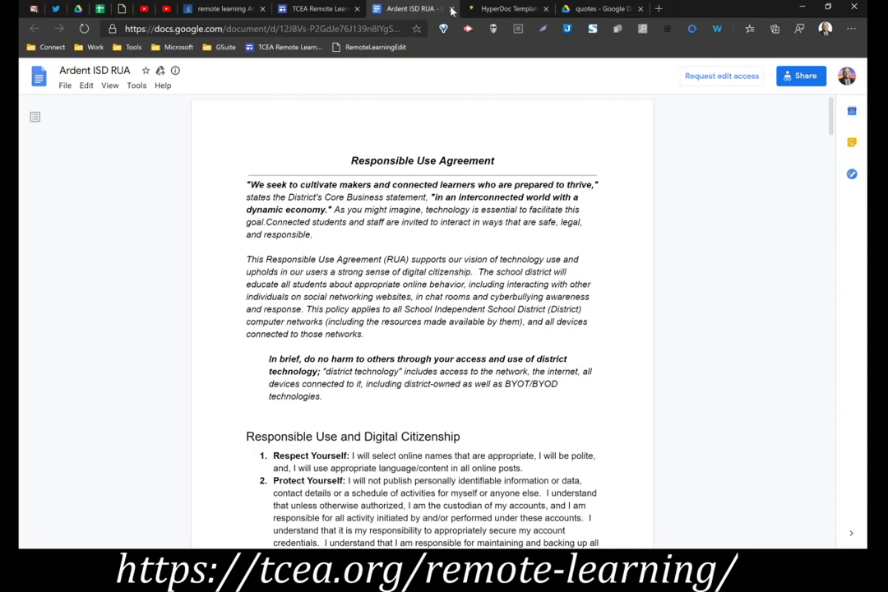
left_click(450, 11)
left_click(450, 11)
left_click(321, 9)
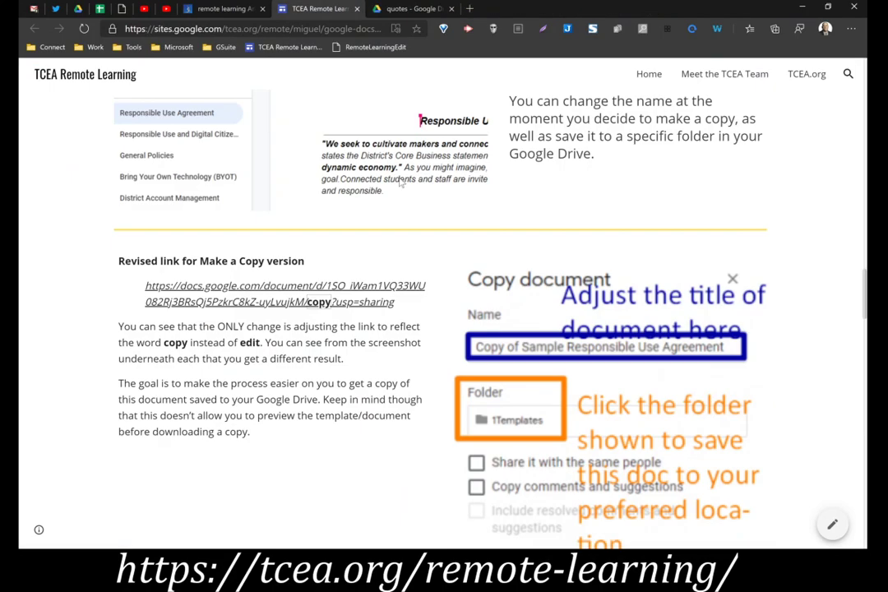
Scroll to Option B: Use a Template and open its template/preview link in a new tab
scroll(209, 363, "down", 5)
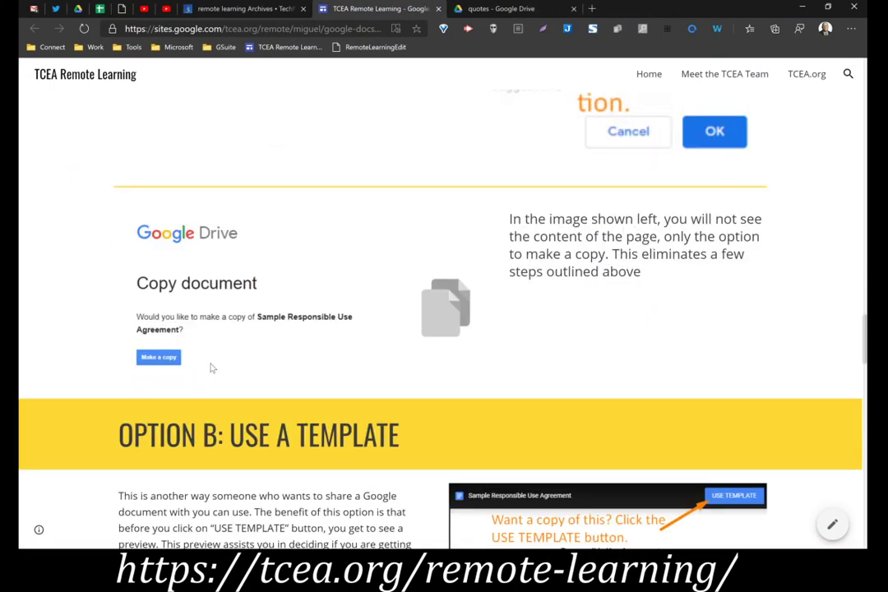
scroll(211, 369, "down", 3)
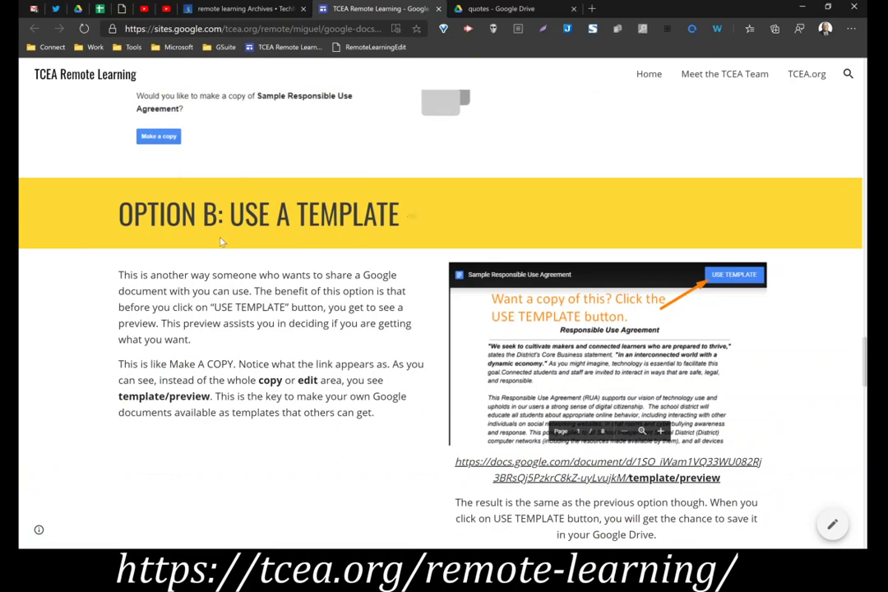
scroll(220, 241, "down", 1)
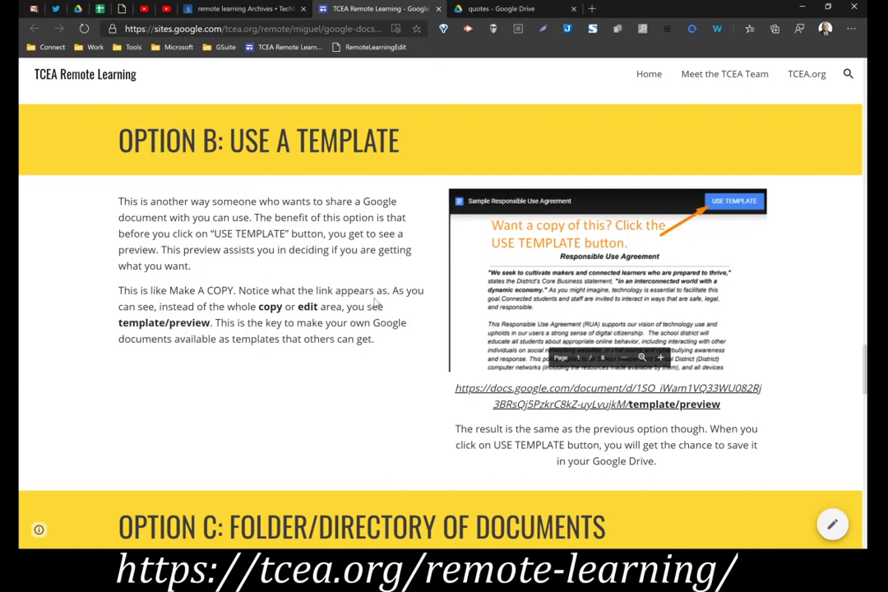
scroll(370, 306, "up", 2)
scroll(363, 304, "up", 1)
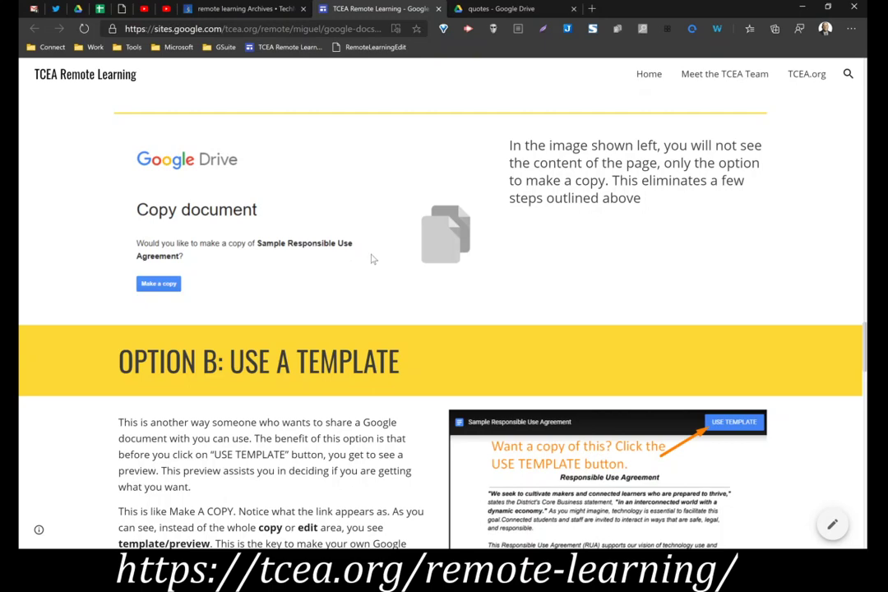
scroll(375, 234, "down", 3)
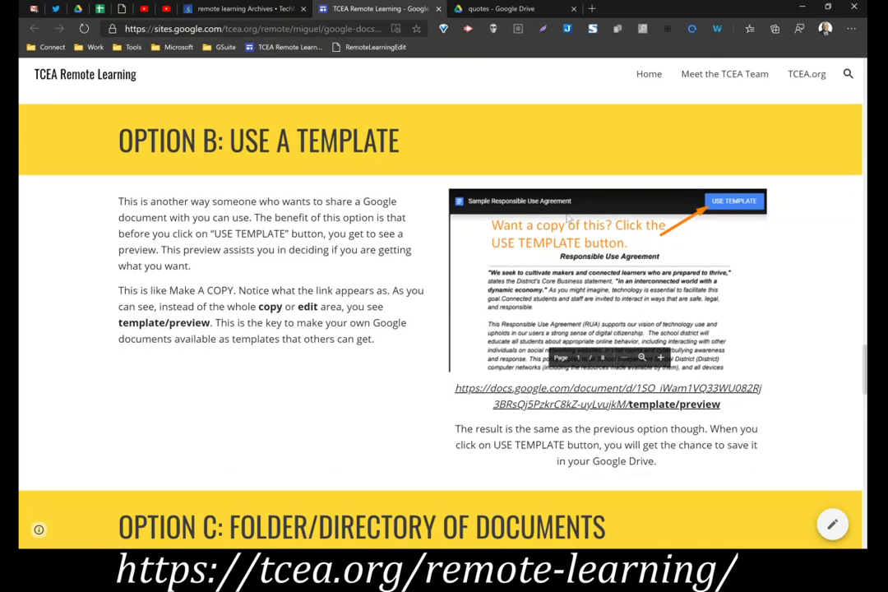
left_click(658, 403)
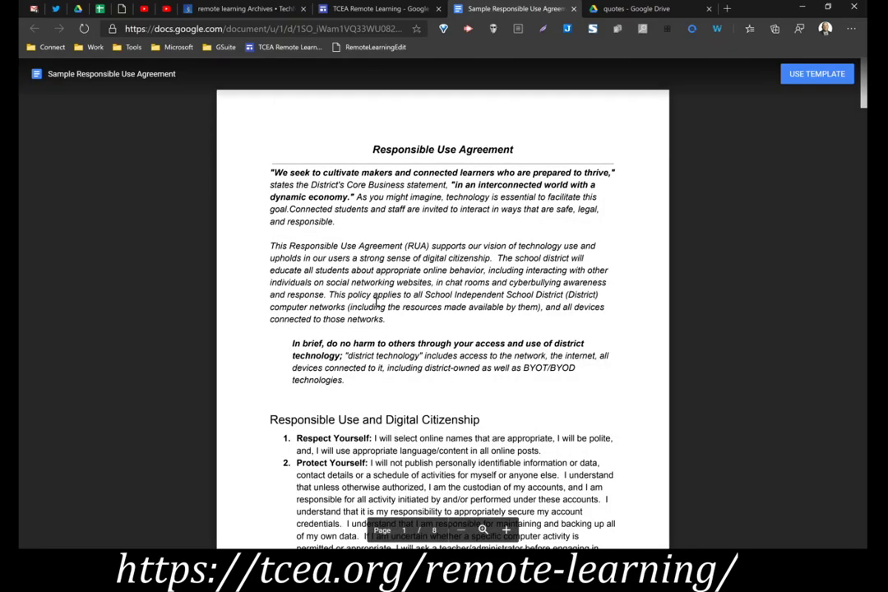
Scroll through the template preview pages, then close the preview tab
scroll(370, 333, "down", 10)
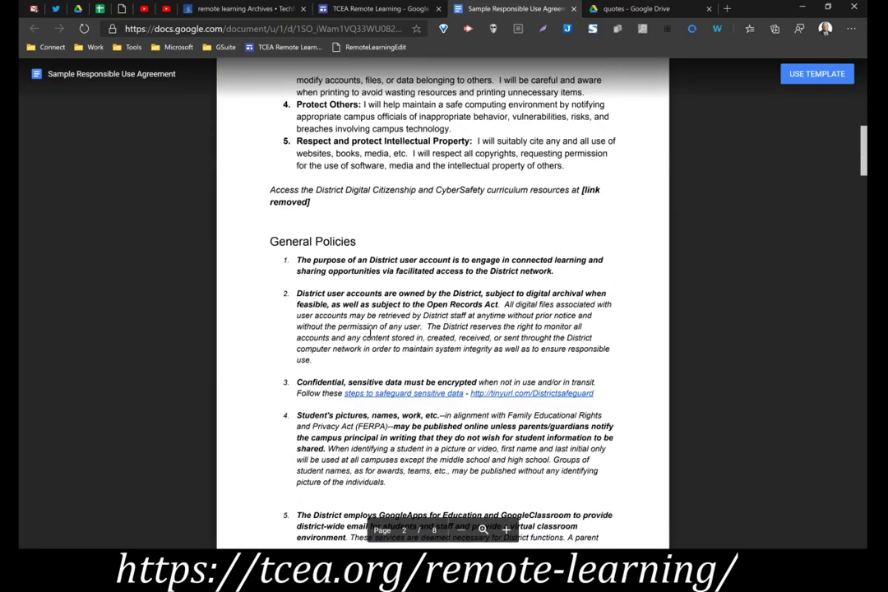
scroll(370, 333, "down", 5)
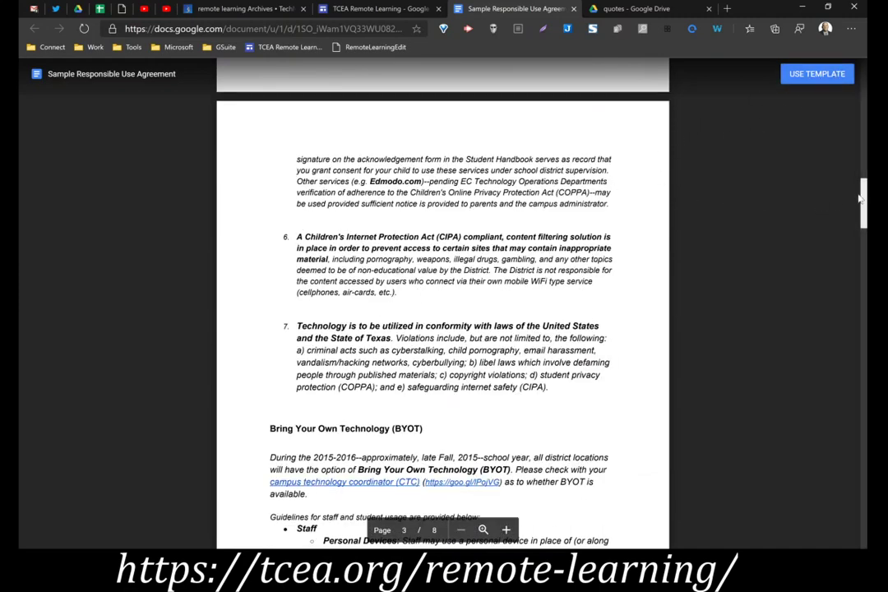
left_click(574, 8)
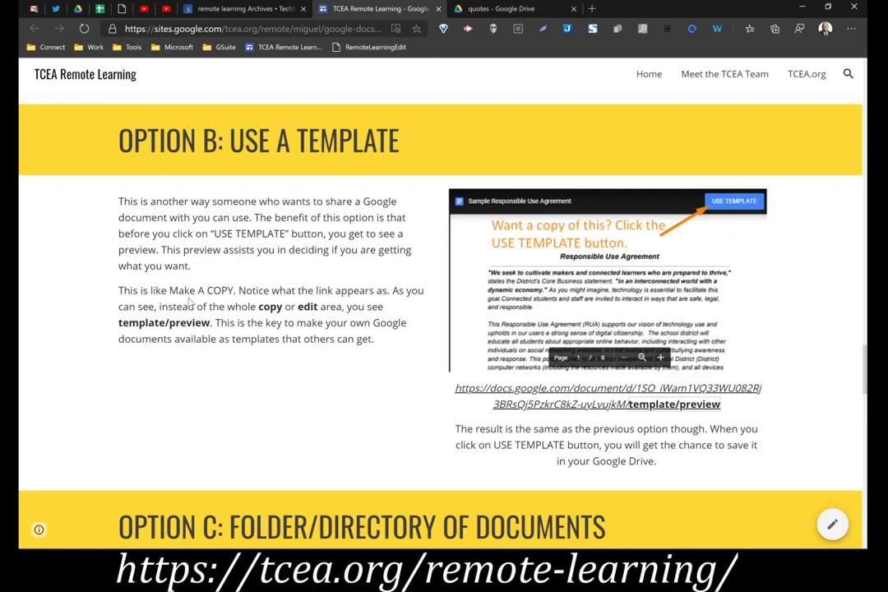
Scroll down to Option C, then back up to the Original Share Link ending in /edit
scroll(317, 296, "up", 1)
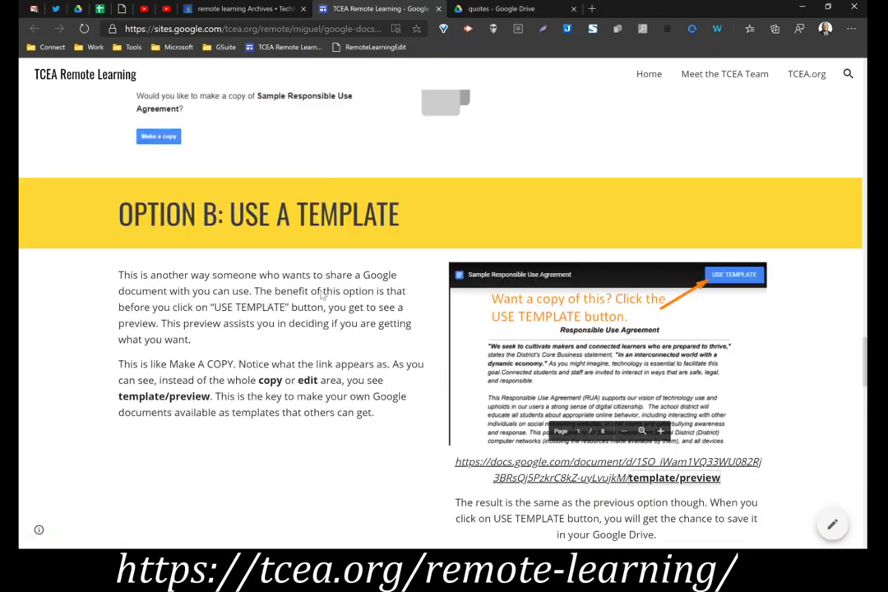
scroll(323, 295, "down", 1)
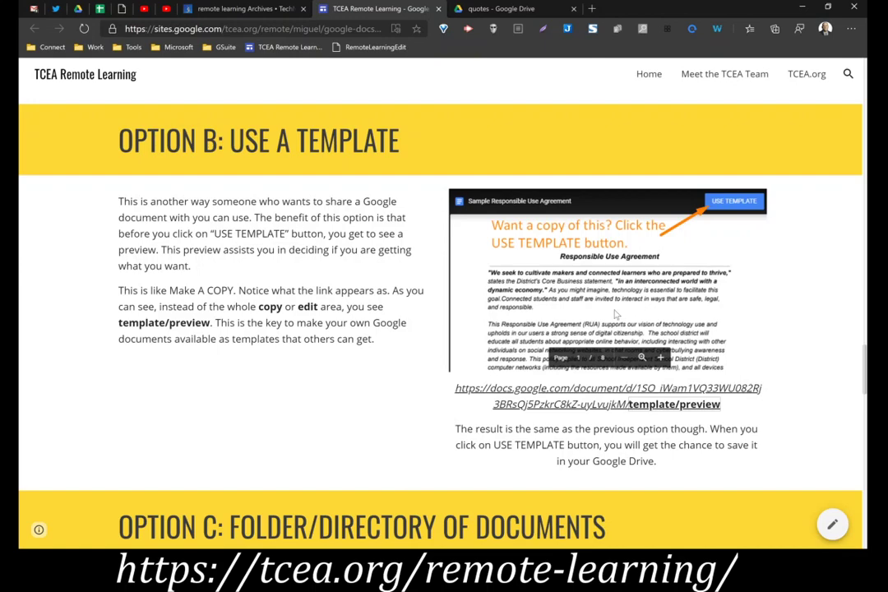
scroll(617, 305, "down", 1)
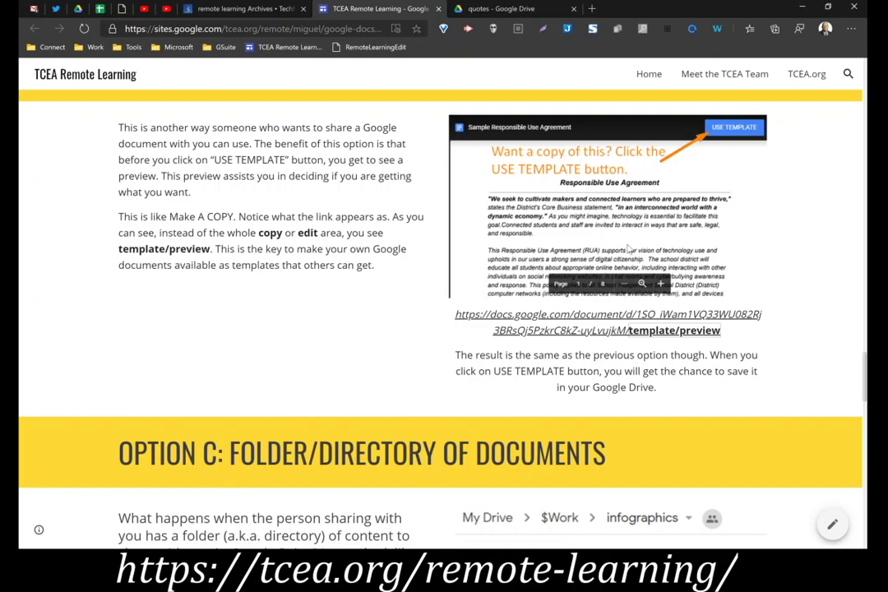
scroll(418, 196, "up", 15)
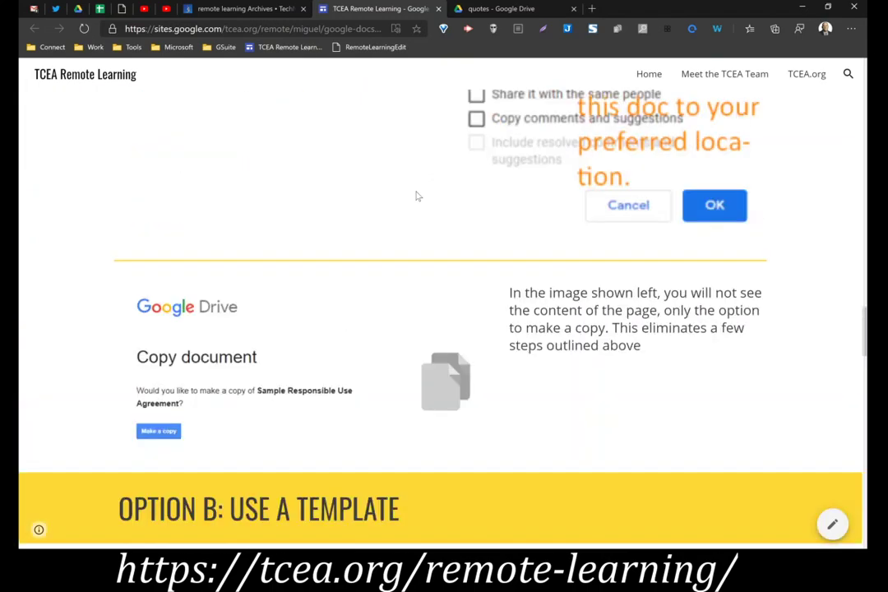
scroll(418, 196, "up", 2)
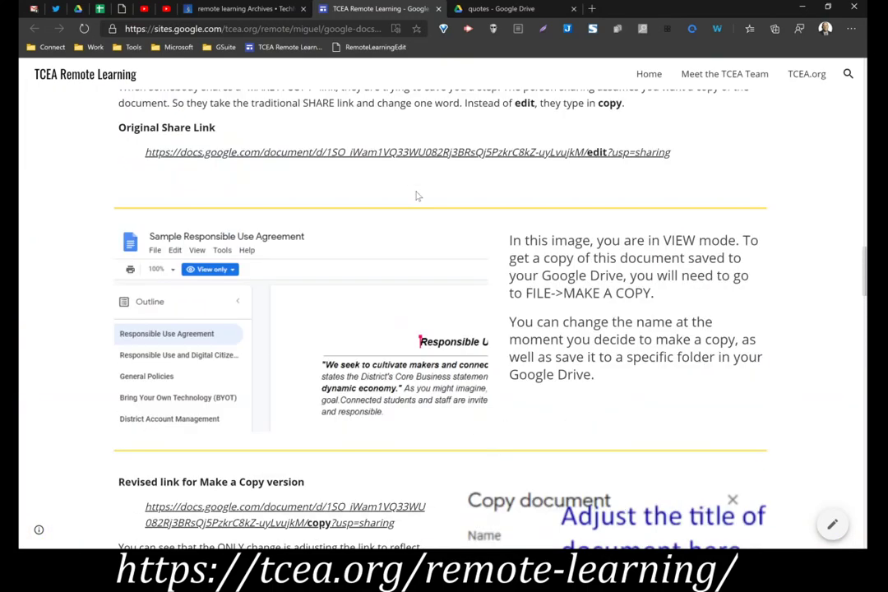
Open the Sample Responsible Use Agreement from its Original Share Link and copy its view-only share link
left_click(426, 136)
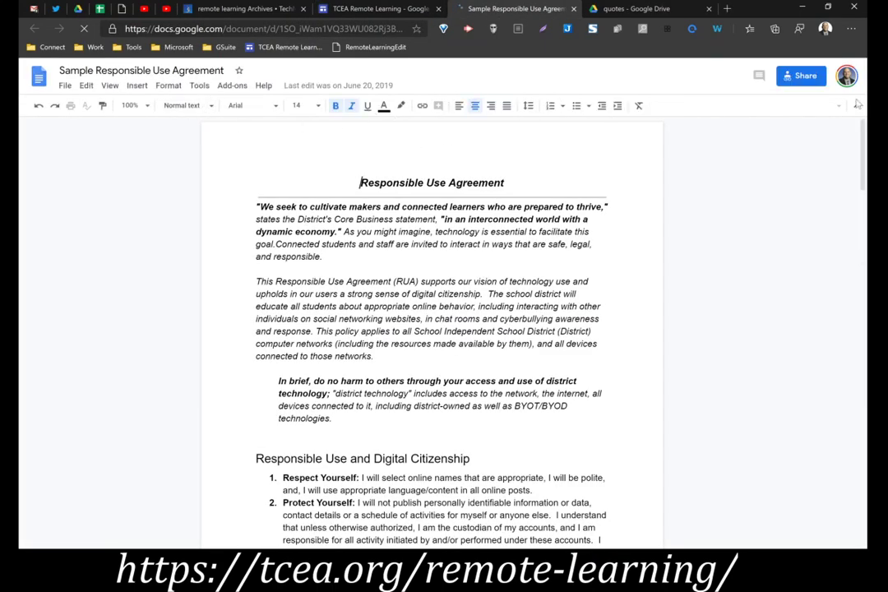
left_click(802, 78)
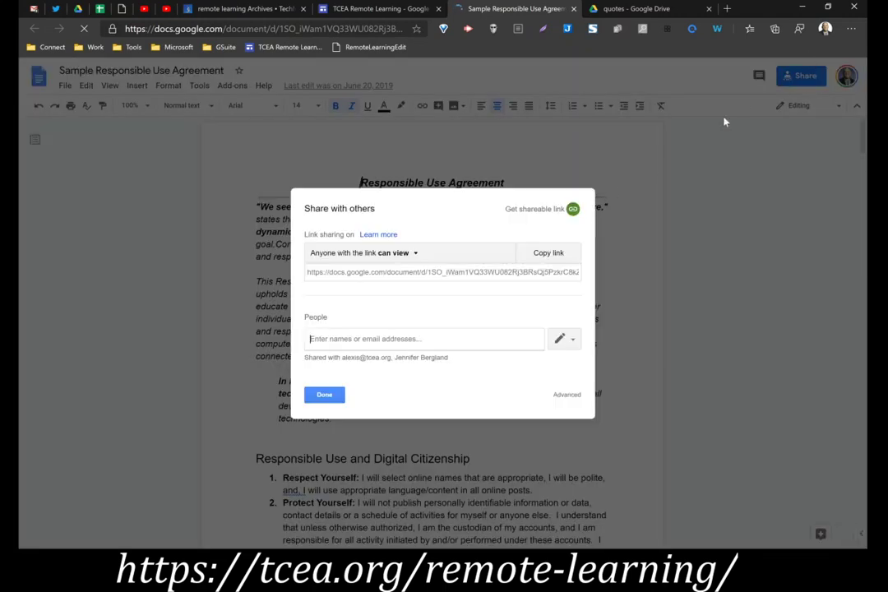
left_click(543, 253)
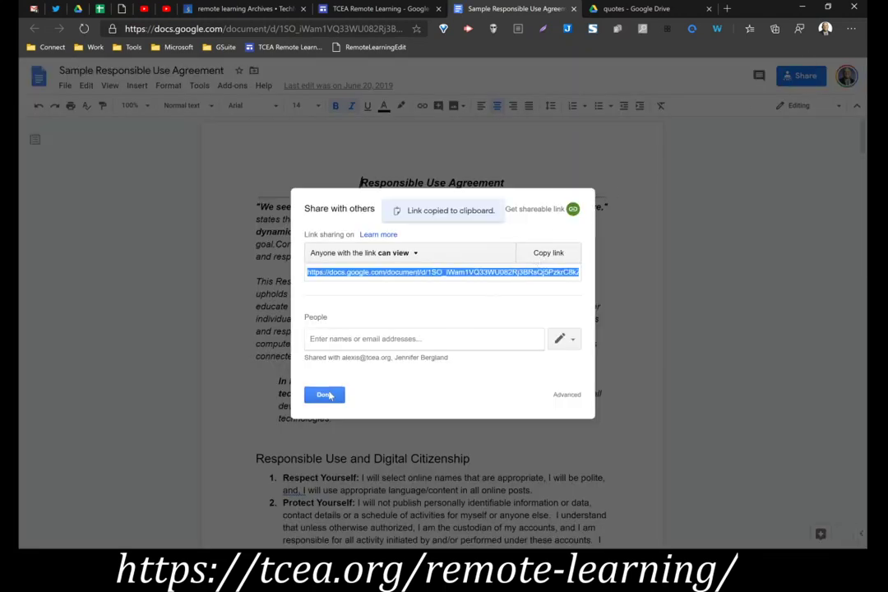
key("Escape")
Paste the share link, replace 'edit?usp=sharing' with 'template/preview', and load that template preview
left_click(271, 28)
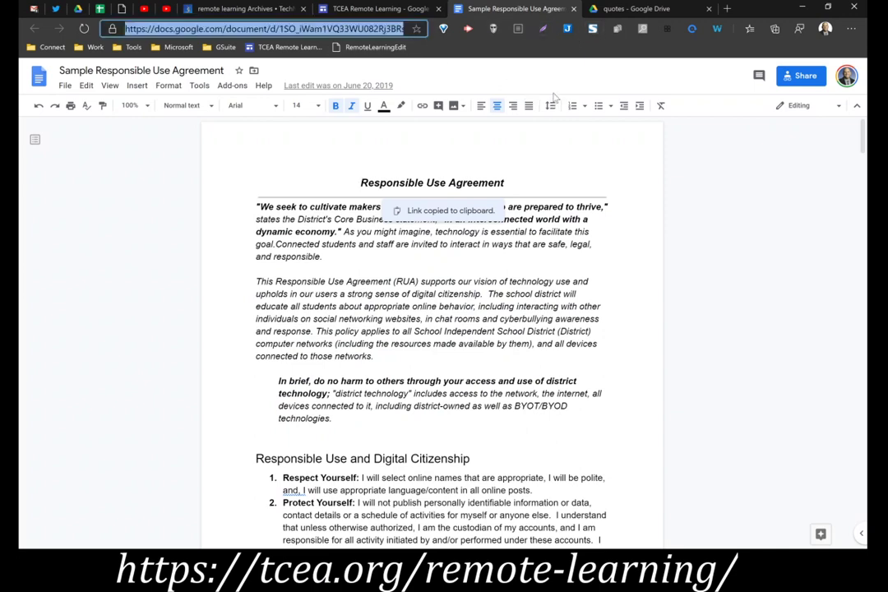
key("ctrl+v")
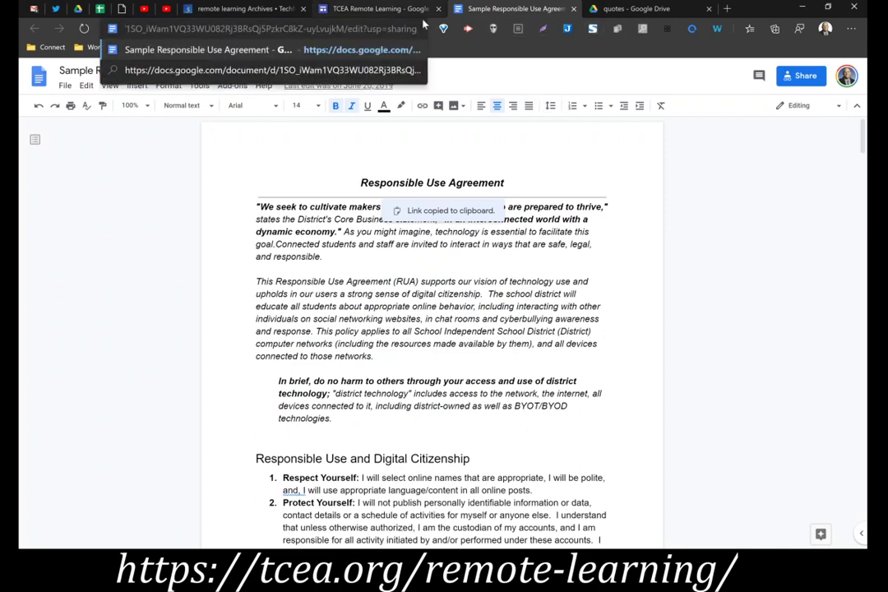
left_click_drag(349, 31, 418, 30)
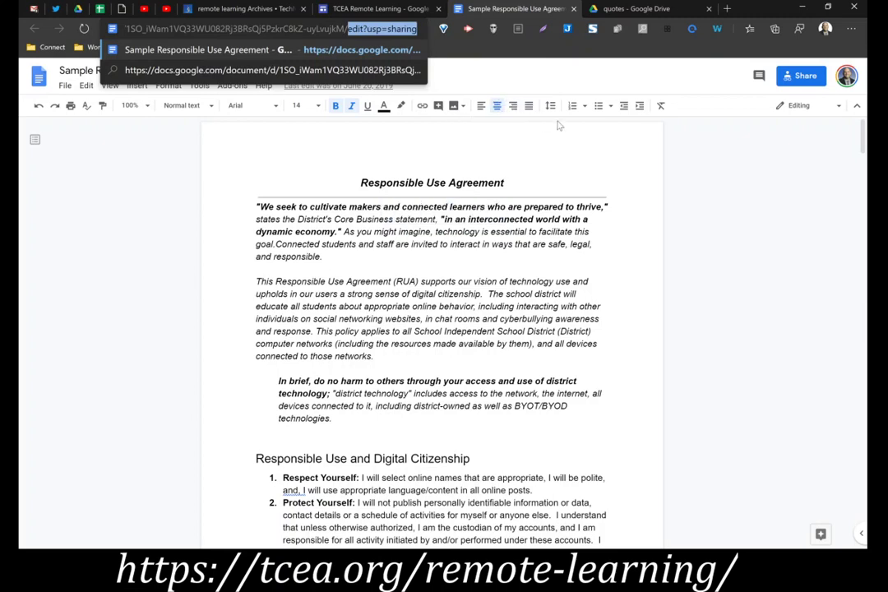
type("te")
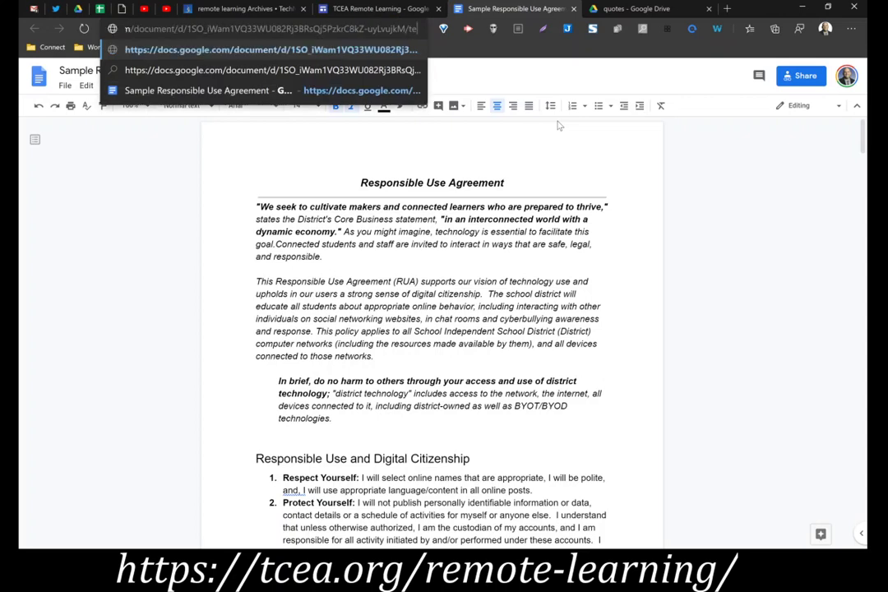
type("mplate/preview")
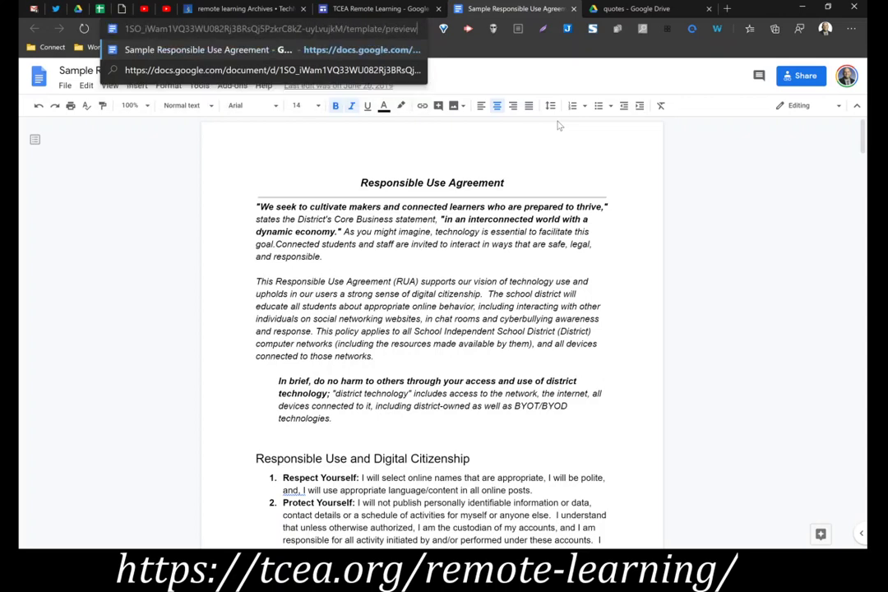
key("ctrl+a")
key("Return")
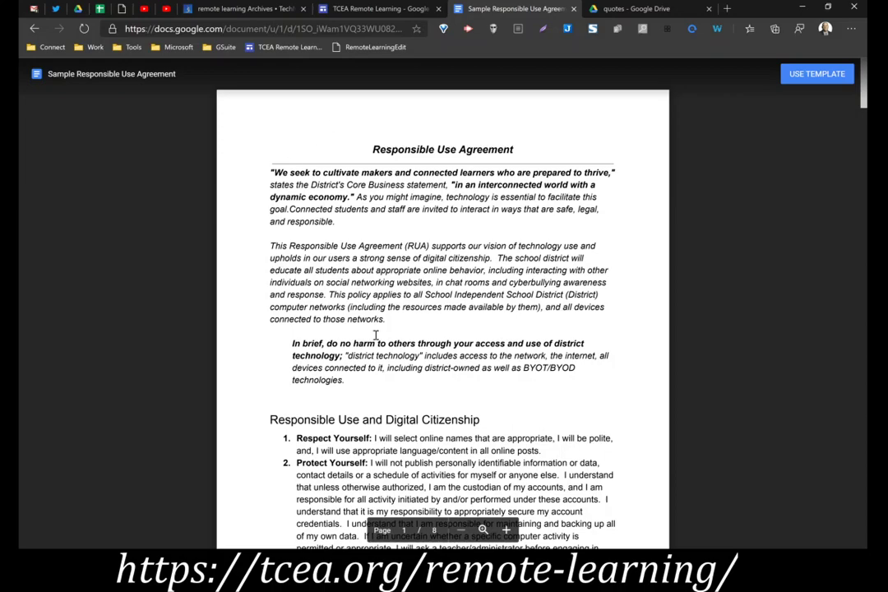
Look over the agreement's template preview and close its tab
scroll(515, 227, "down", 4)
scroll(514, 227, "up", 4)
left_click(573, 8)
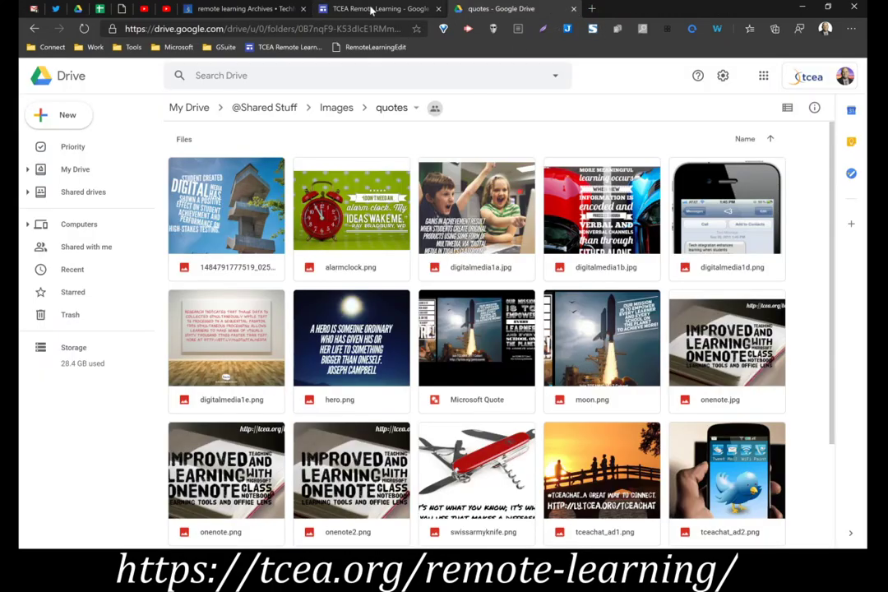
Go back to the TCEA Remote Learning guide and scroll through Option B to Option C: Folder/Directory of Documents
left_click(375, 8)
scroll(353, 363, "down", 7)
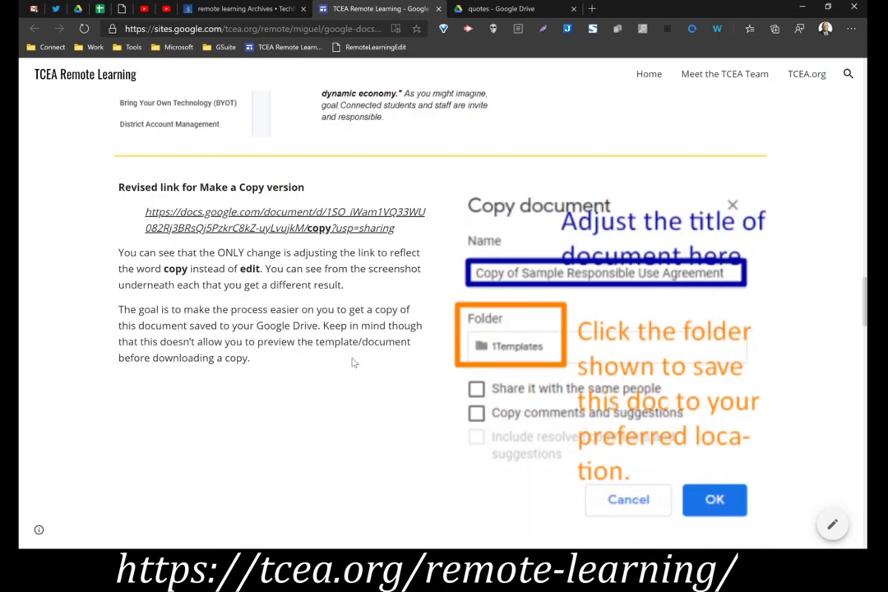
scroll(354, 363, "down", 4)
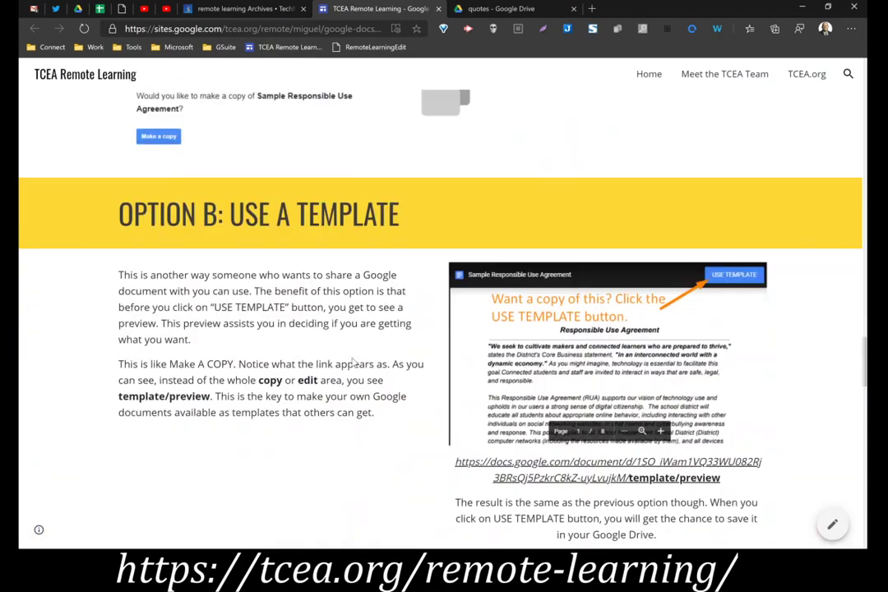
scroll(354, 363, "down", 6)
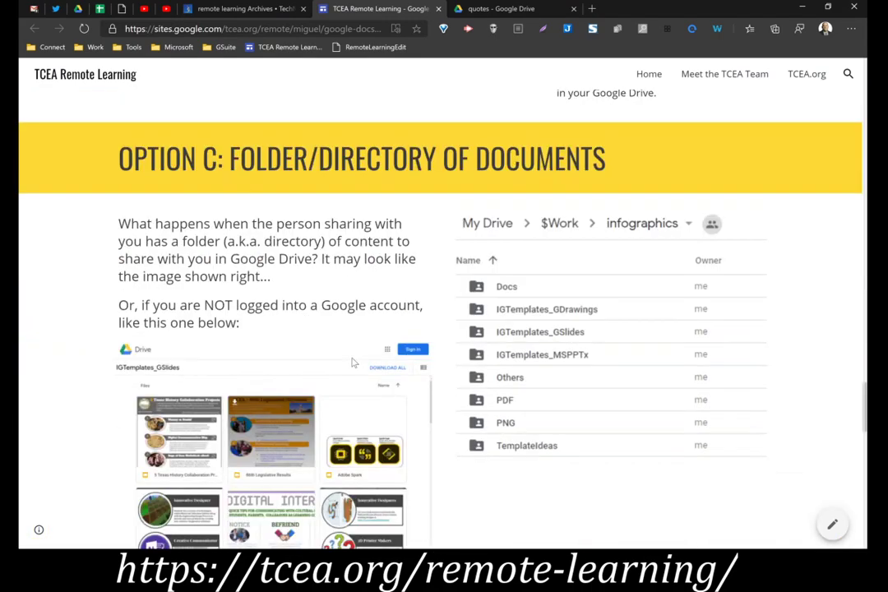
scroll(353, 362, "down", 1)
scroll(354, 363, "up", 1)
scroll(565, 347, "down", 2)
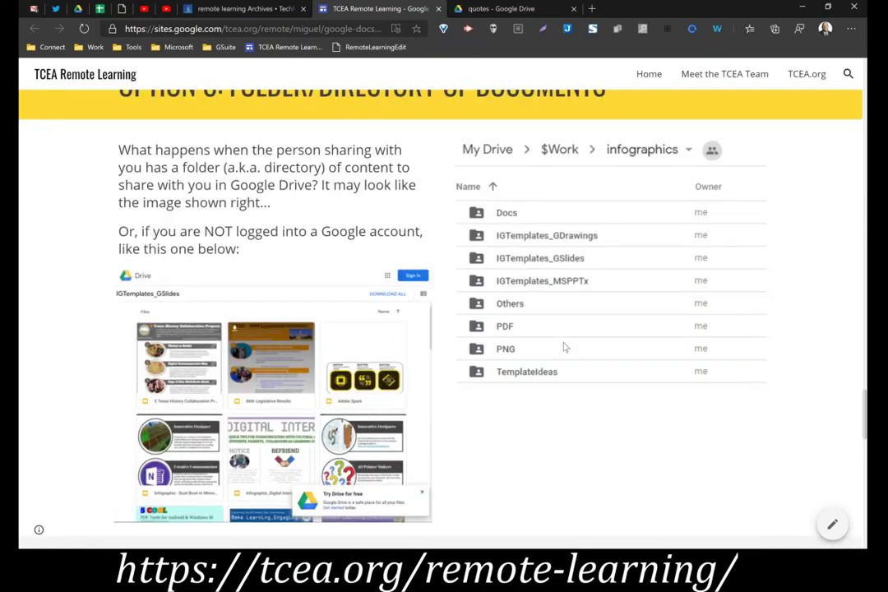
scroll(565, 347, "up", 1)
scroll(232, 311, "down", 1)
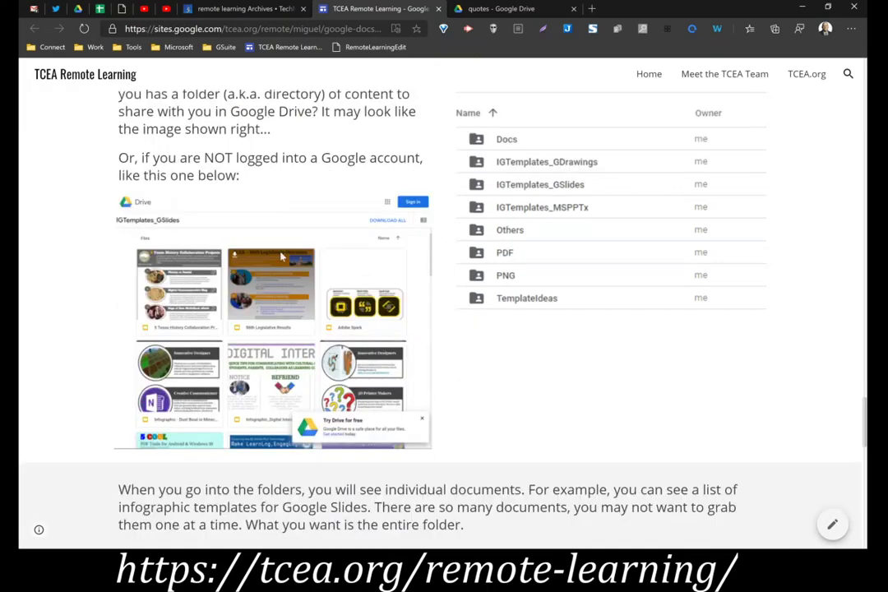
scroll(270, 371, "down", 3)
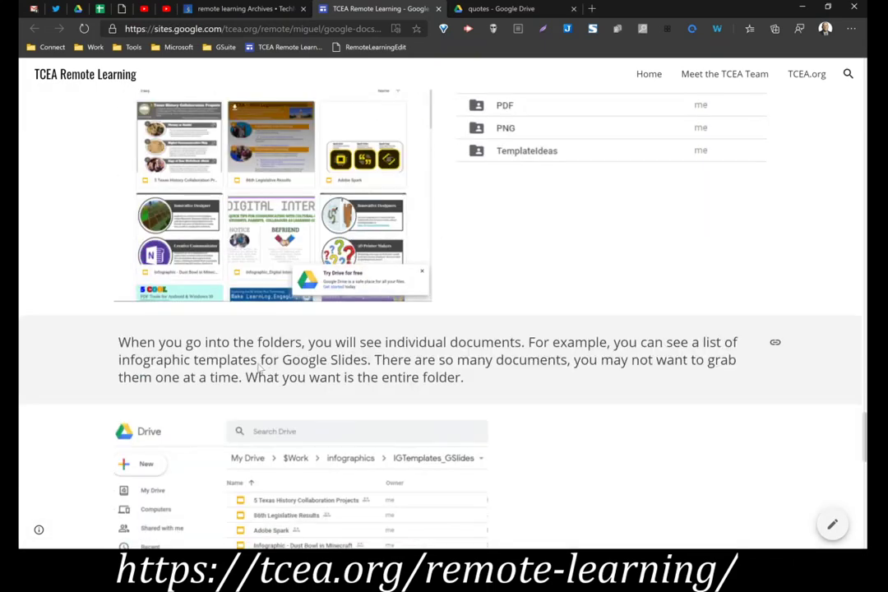
scroll(241, 292, "down", 2)
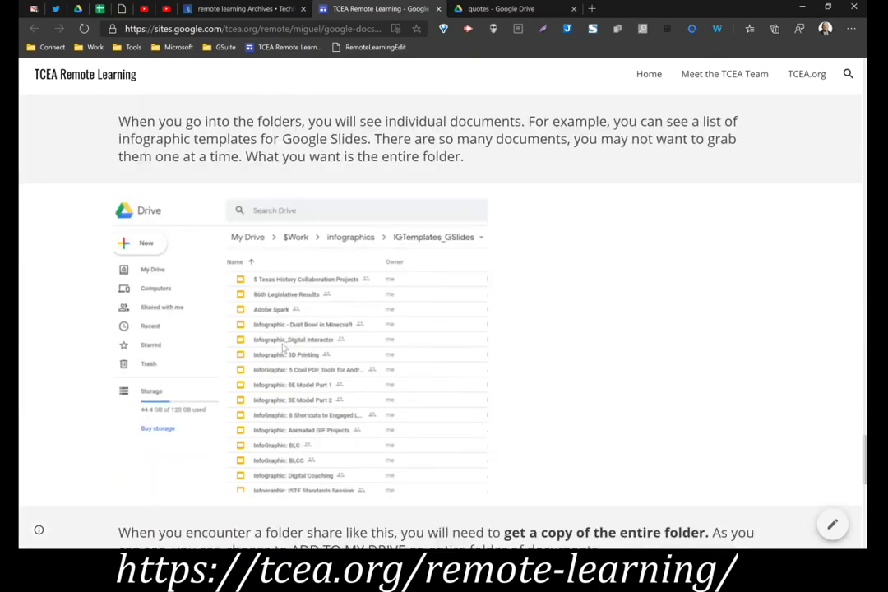
left_click(500, 10)
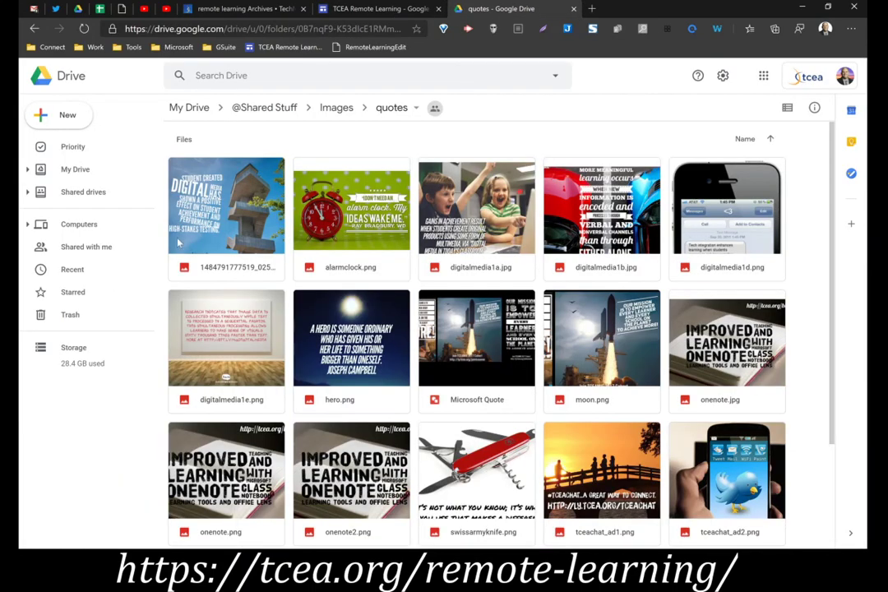
left_click(378, 9)
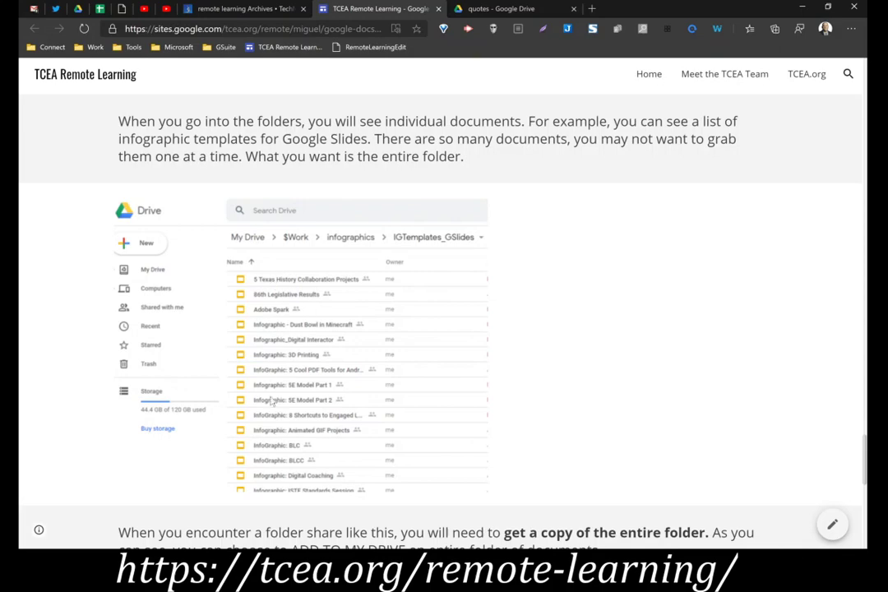
scroll(340, 413, "down", 2)
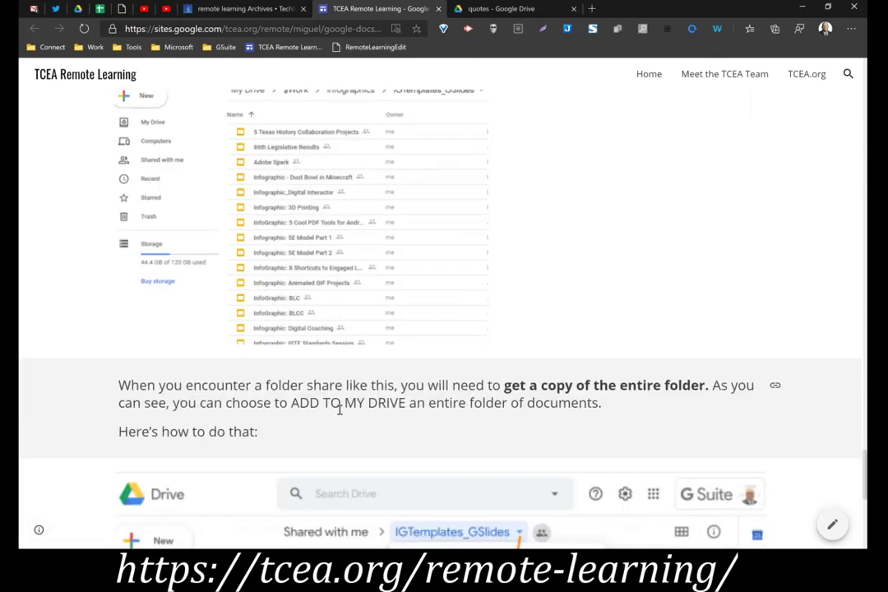
scroll(340, 409, "down", 2)
scroll(345, 409, "down", 1)
scroll(335, 244, "down", 1)
scroll(335, 244, "up", 1)
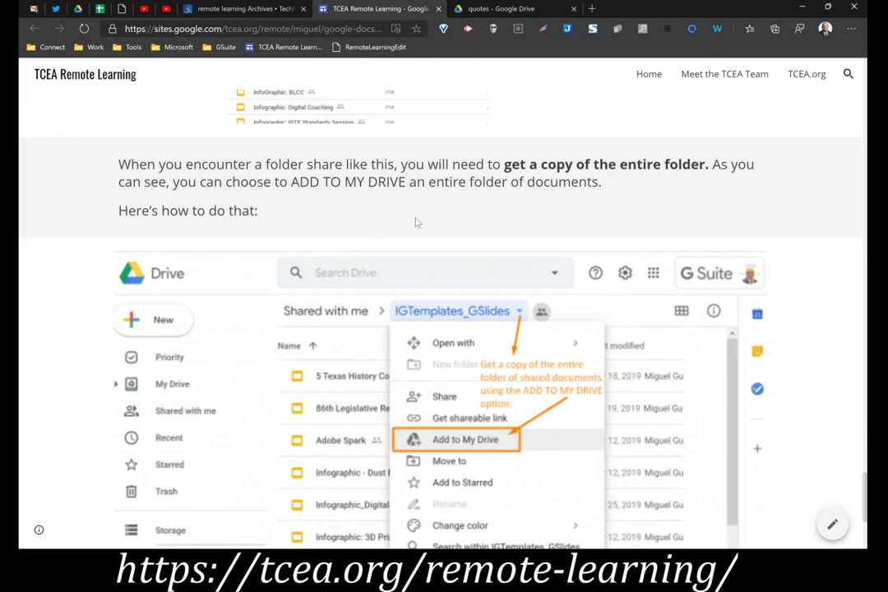
scroll(417, 222, "down", 1)
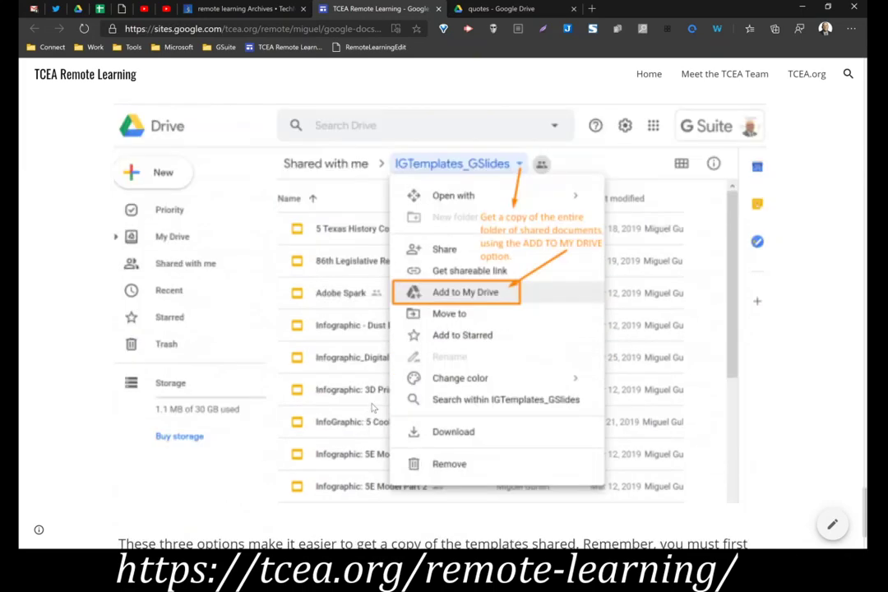
left_click(519, 12)
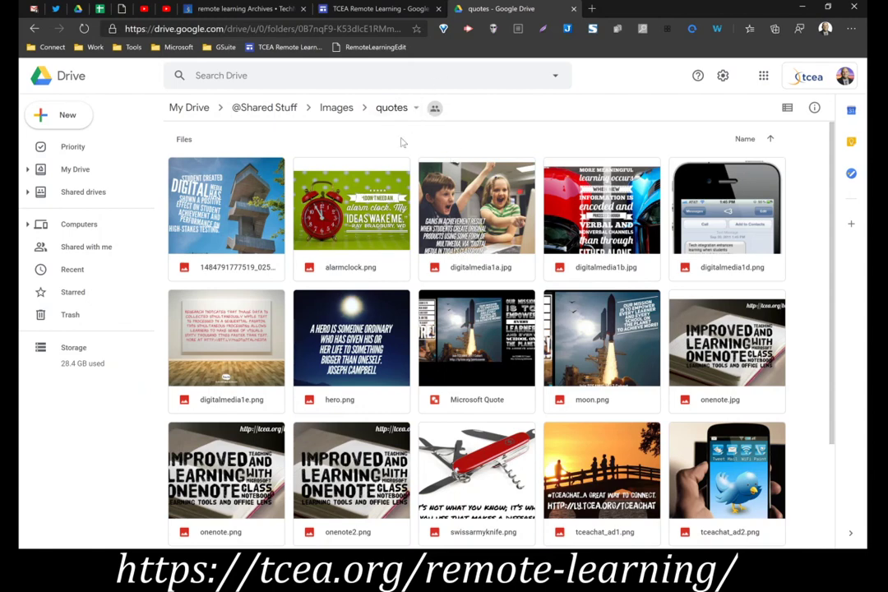
left_click(409, 112)
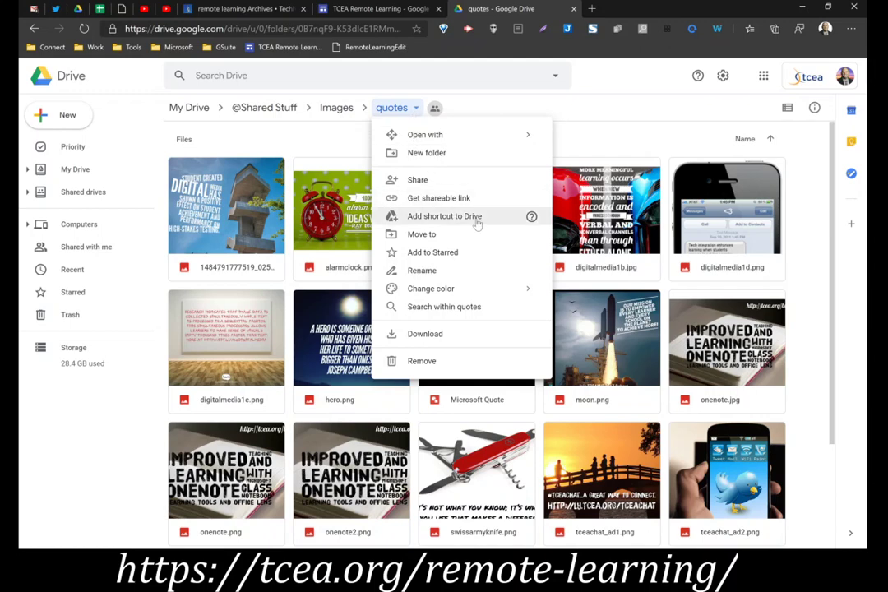
left_click(377, 9)
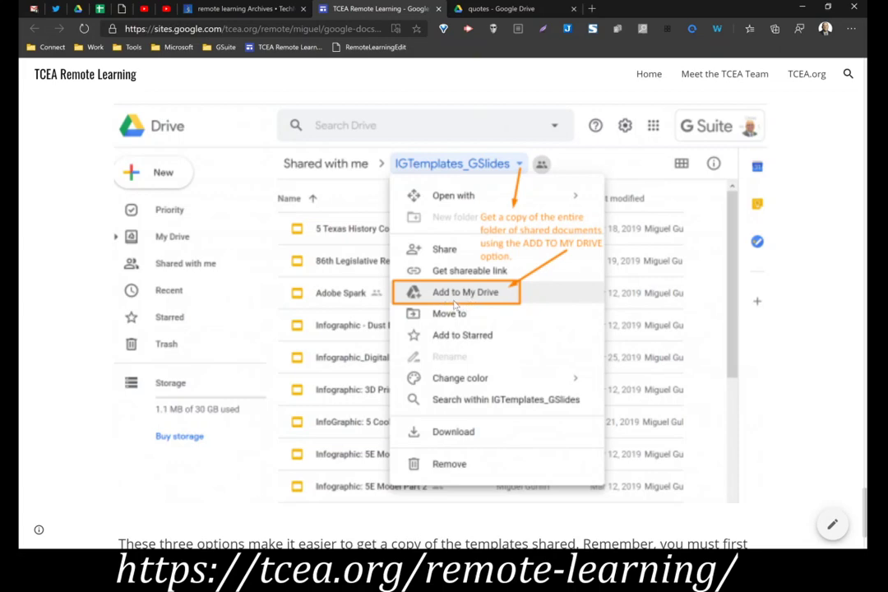
scroll(470, 302, "down", 2)
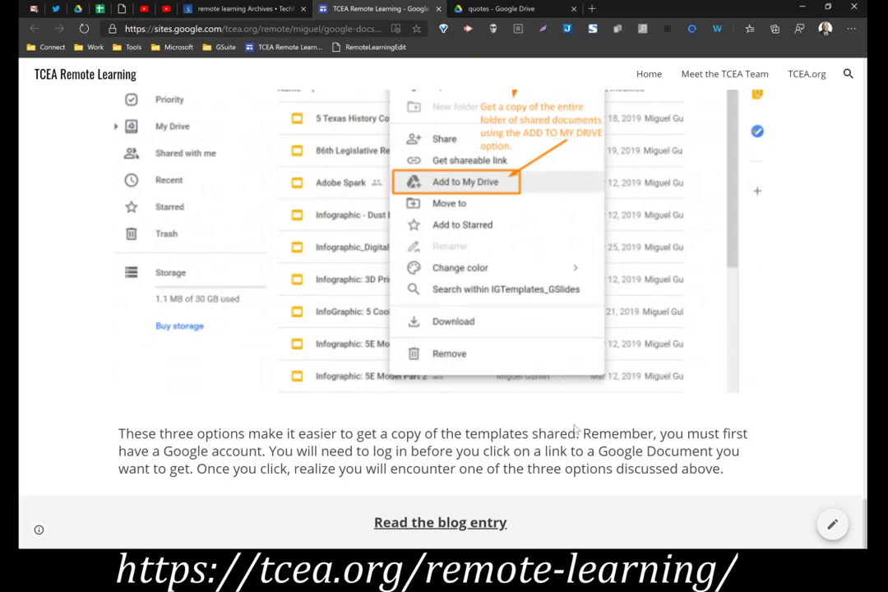
Open the Making Copies of Google Docs blog entry and search the blog for 'templates'
left_click(458, 530)
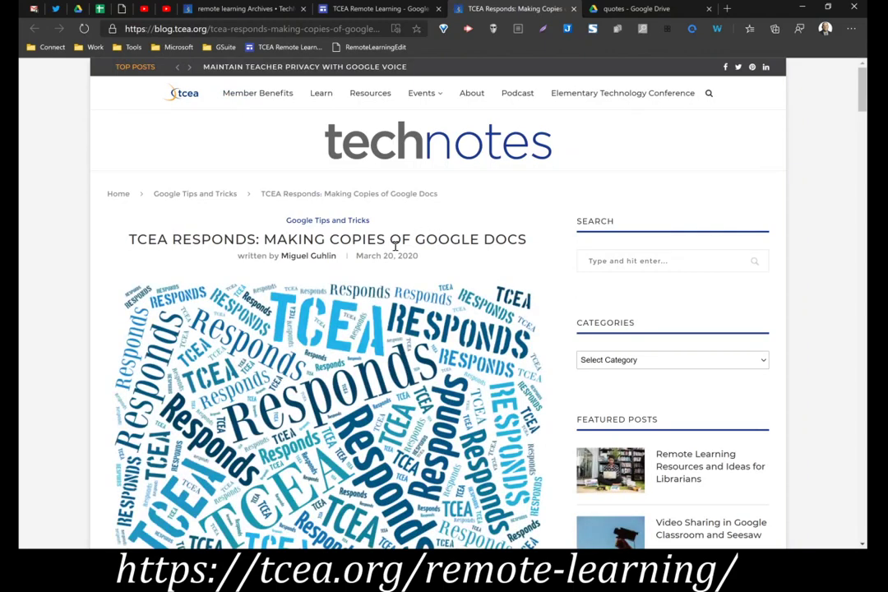
scroll(394, 246, "down", 1)
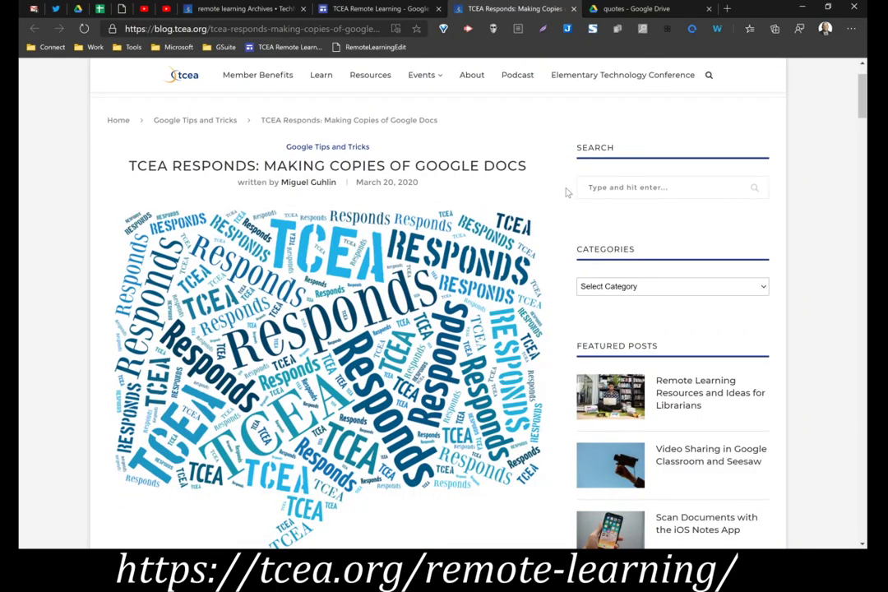
left_click(632, 186)
type("templates")
key("Return")
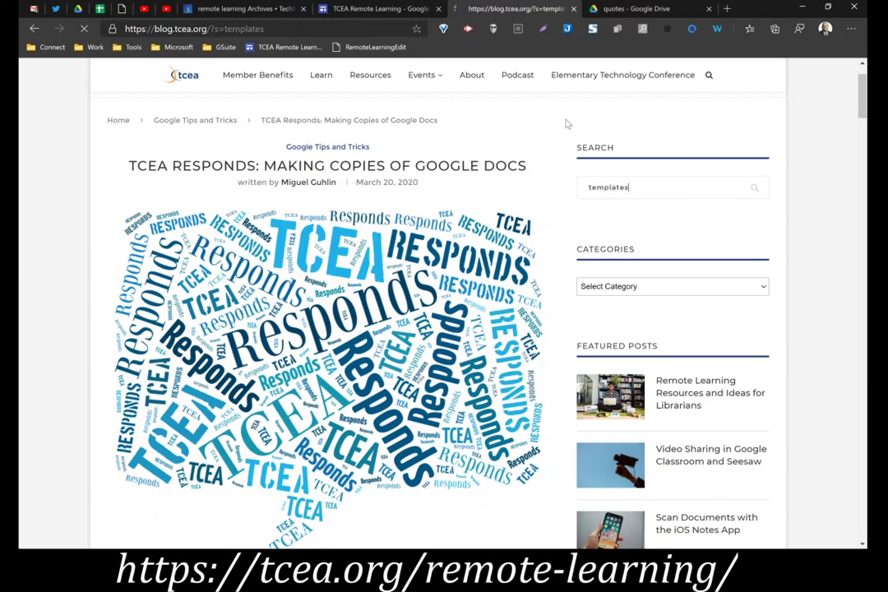
Browse the 'templates' results, led by Amazing G Suite Templates, then return to the guide
scroll(341, 289, "down", 5)
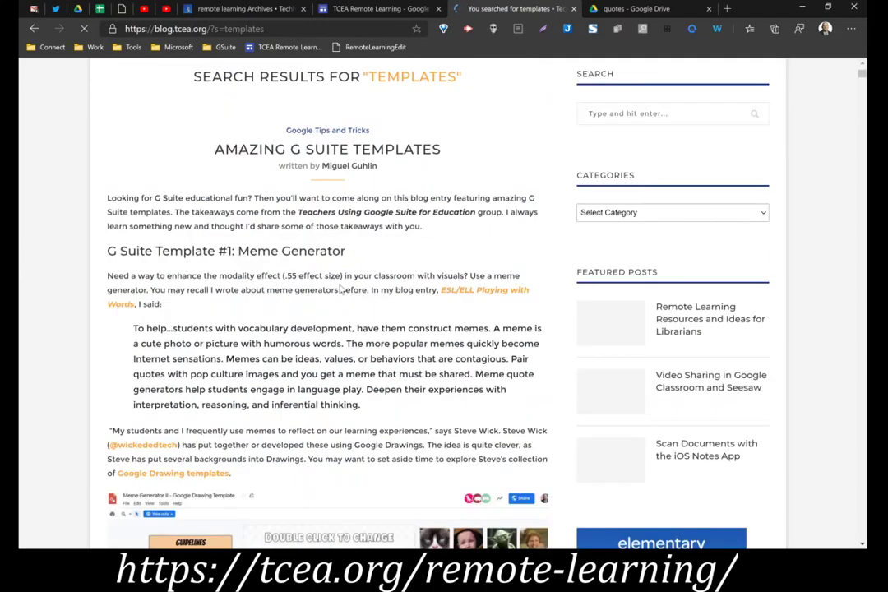
scroll(341, 289, "down", 3)
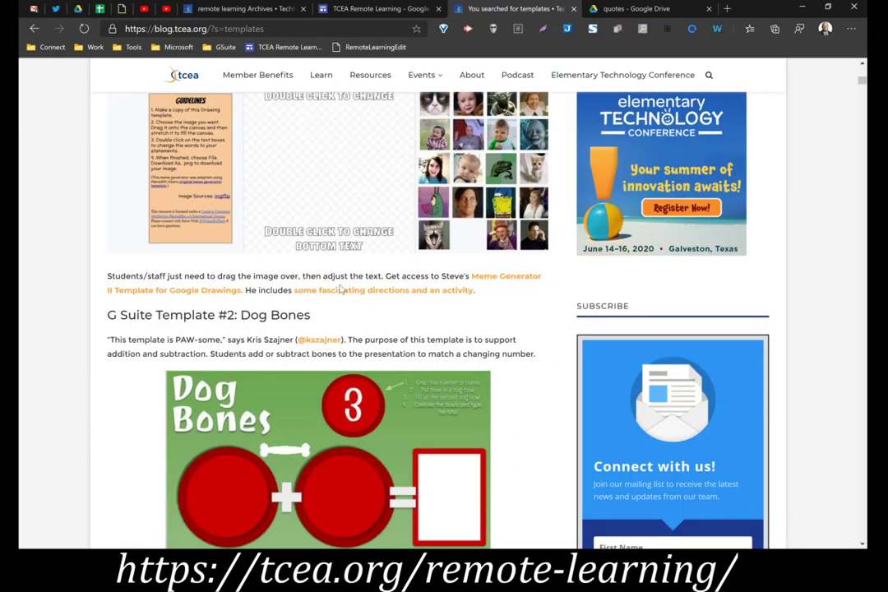
scroll(341, 290, "down", 4)
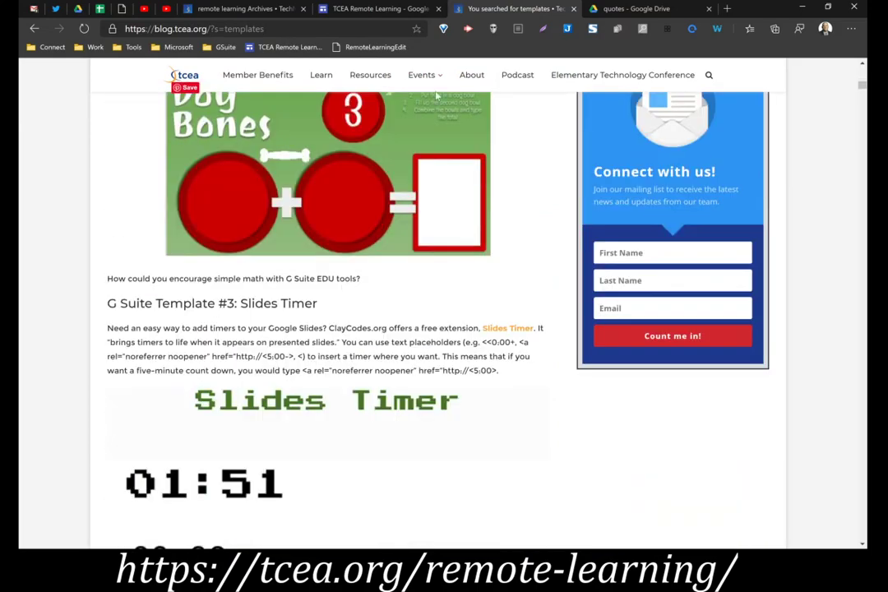
left_click(391, 8)
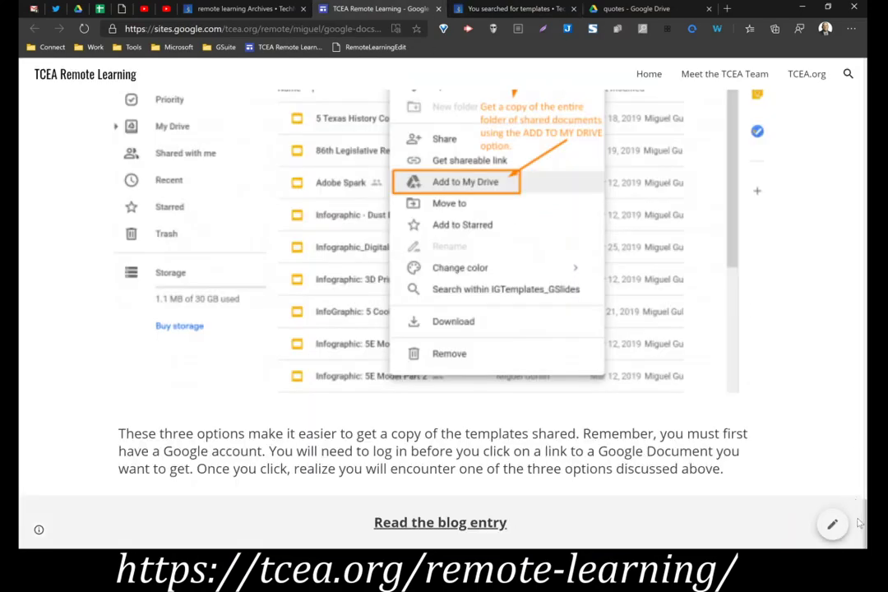
left_click_drag(863, 517, 829, 119)
scroll(829, 120, "down", 1)
scroll(699, 96, "up", 1)
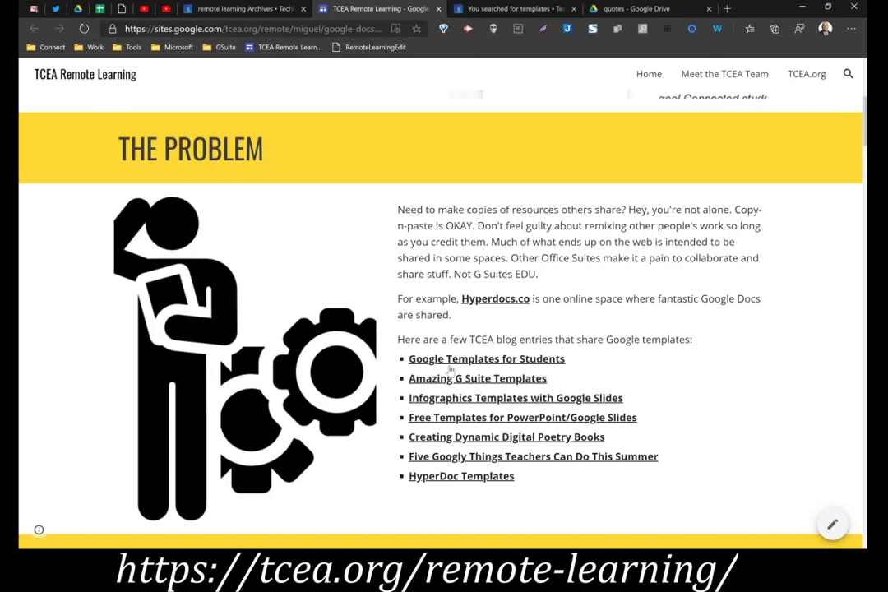
scroll(450, 372, "up", 5)
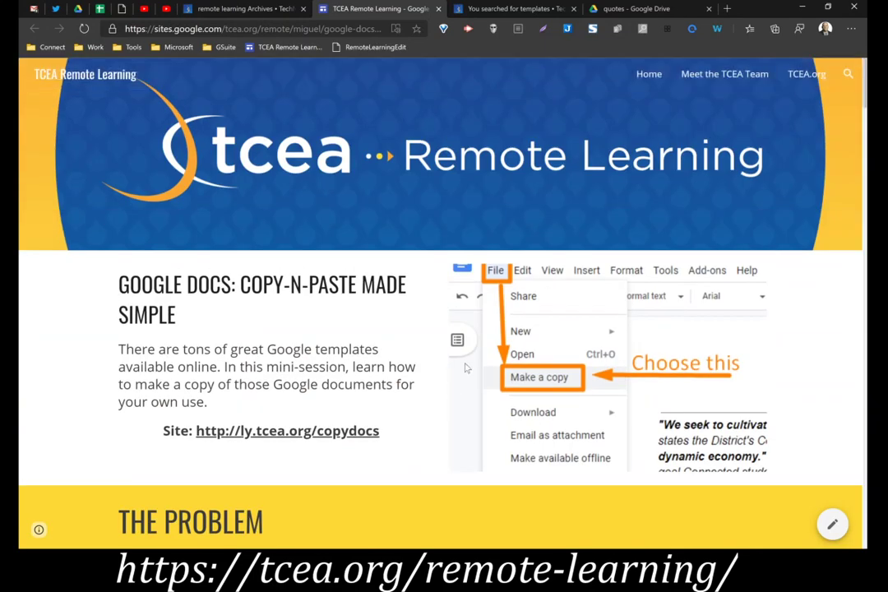